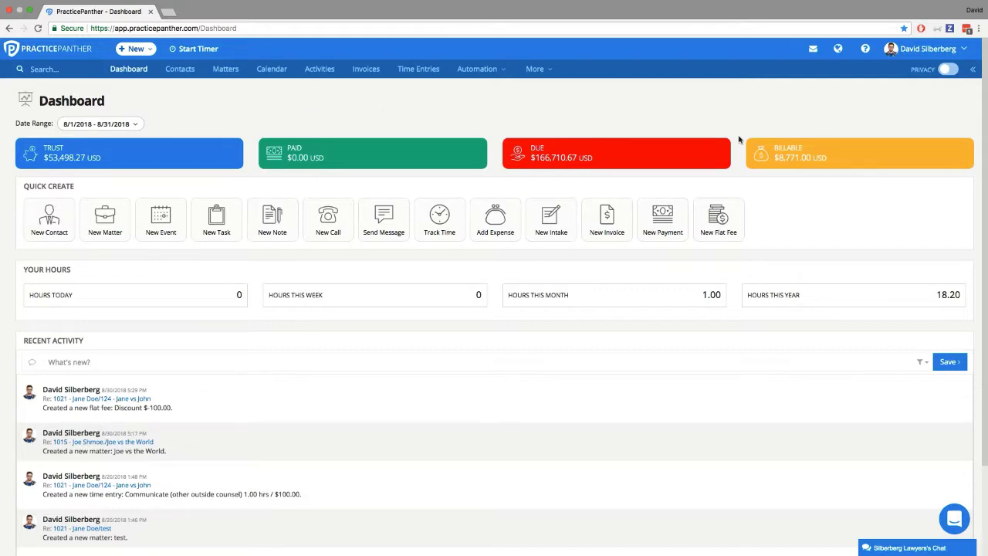
- Start a new invoice batch using the Multiple Invoices type
{"action": "mouse_move", "coordinate": [776, 163]}
{"action": "left_click", "coordinate": [143, 50]}
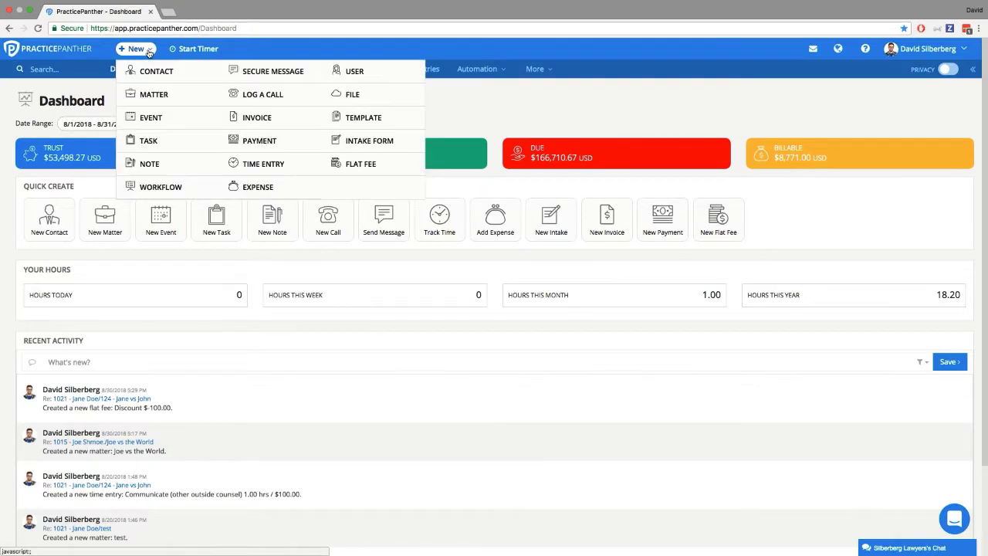
{"action": "left_click", "coordinate": [272, 118]}
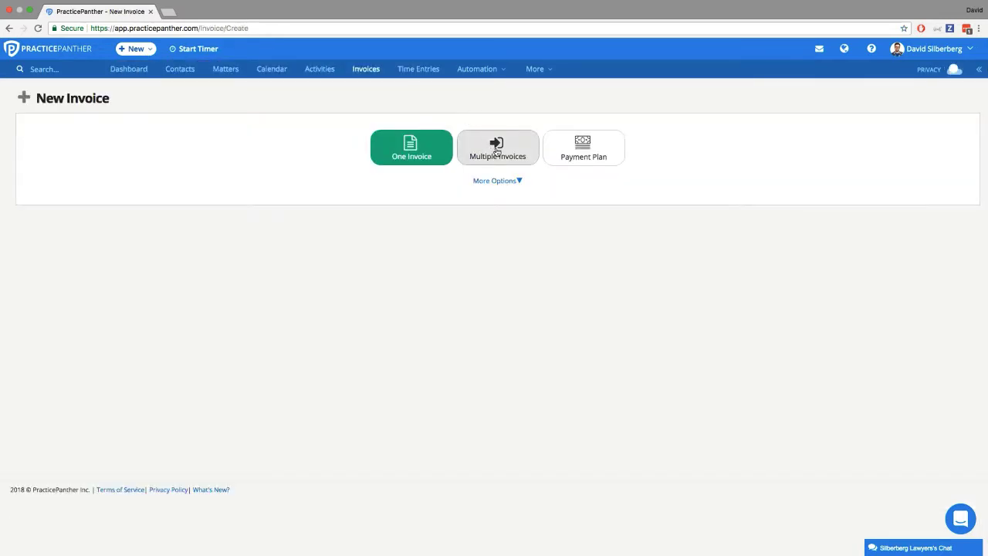
{"action": "left_click", "coordinate": [497, 151]}
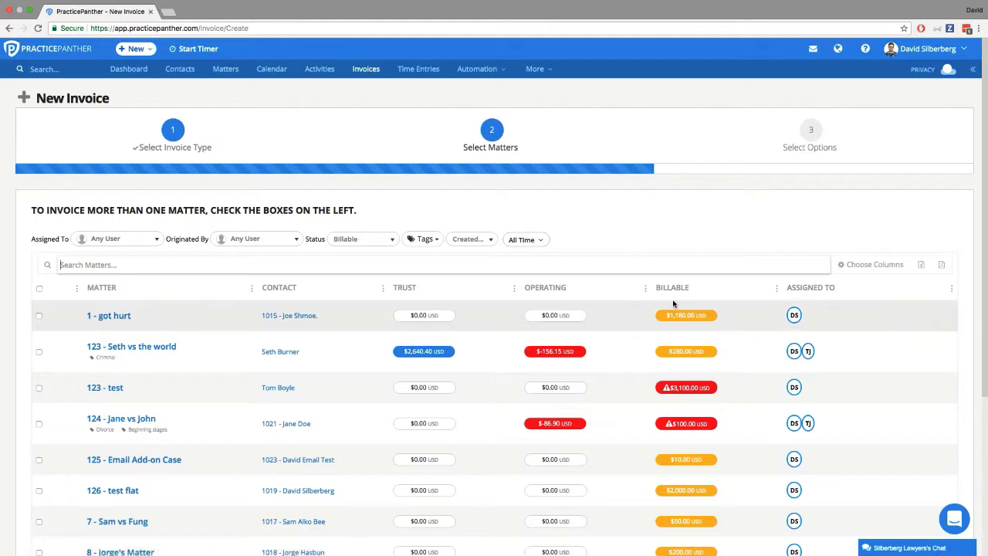
- Select all listed billable matters for invoicing and proceed to the invoice options
{"action": "left_click_drag", "start_coordinate": [669, 316], "coordinate": [705, 318]}
{"action": "left_click", "coordinate": [691, 249]}
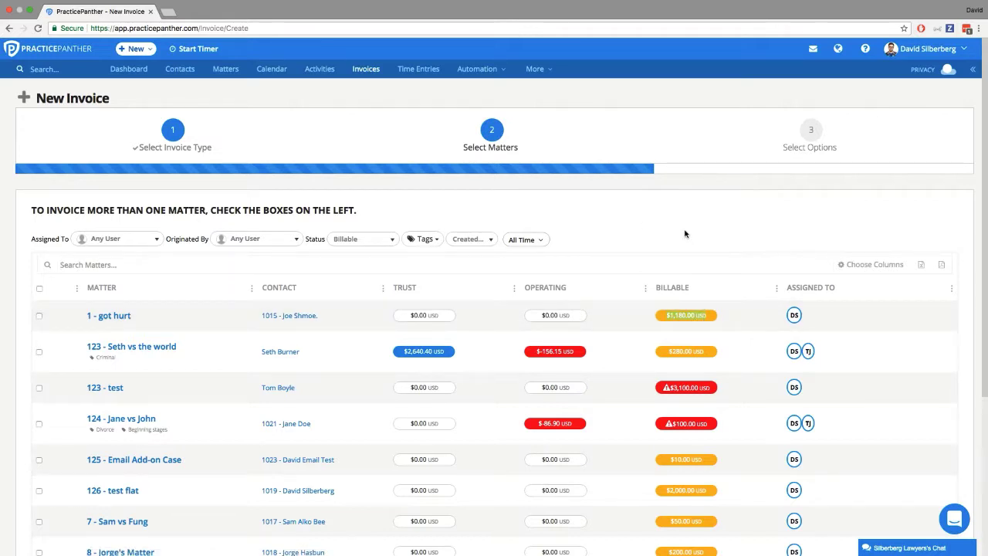
{"action": "left_click", "coordinate": [40, 288]}
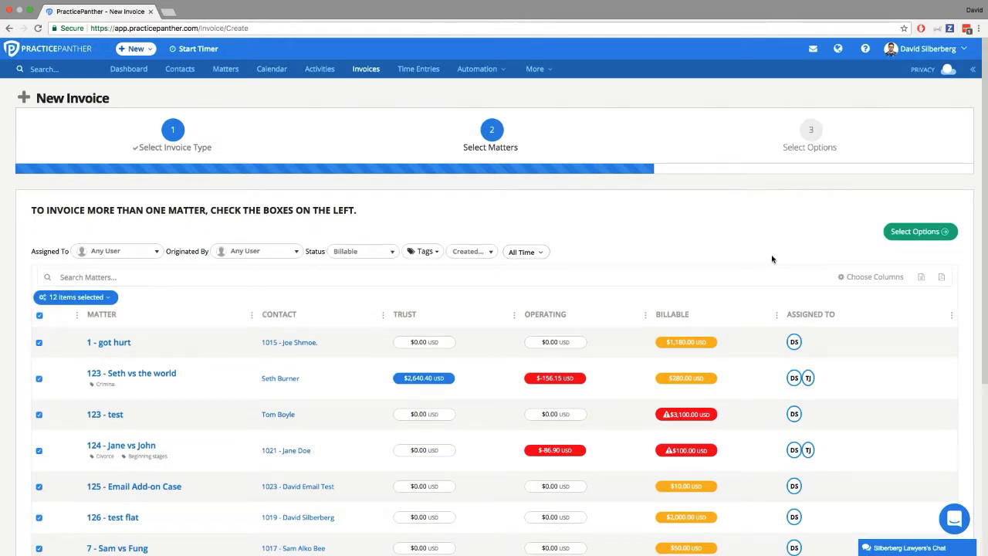
{"action": "left_click", "coordinate": [906, 240]}
- Review the billing options for the batch: date range, date, due date, emailing to clients, template and discount
{"action": "scroll", "coordinate": [695, 263], "scroll_direction": "down", "scroll_amount": 1}
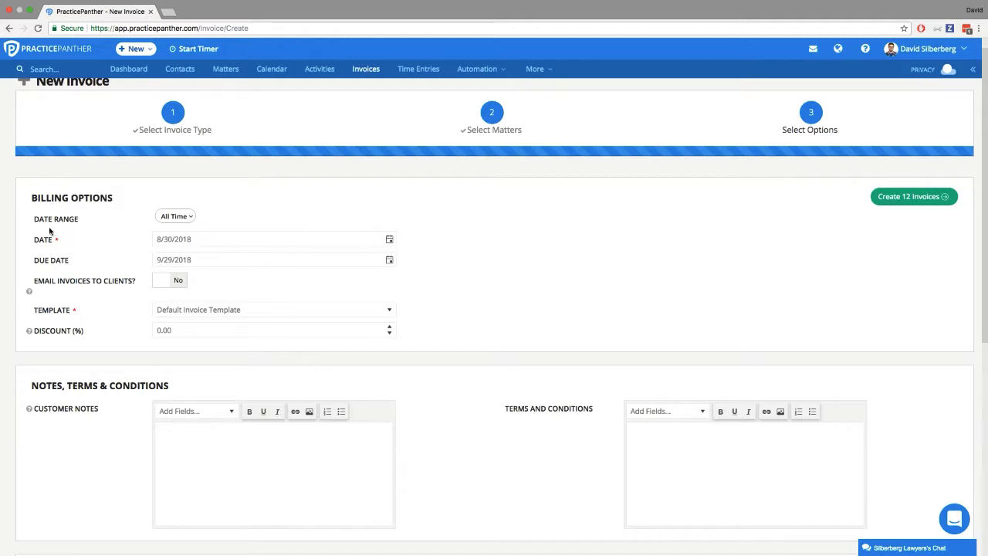
{"action": "left_click_drag", "start_coordinate": [33, 225], "coordinate": [78, 222]}
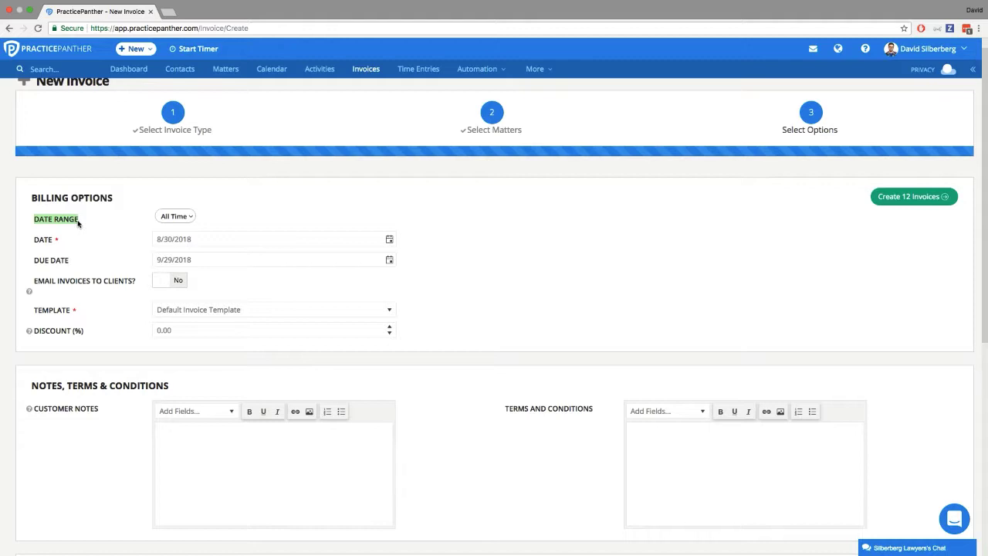
{"action": "double_click", "coordinate": [42, 240]}
{"action": "left_click_drag", "start_coordinate": [35, 266], "coordinate": [84, 260]}
{"action": "left_click", "coordinate": [84, 260]}
{"action": "left_click_drag", "start_coordinate": [32, 283], "coordinate": [135, 283]}
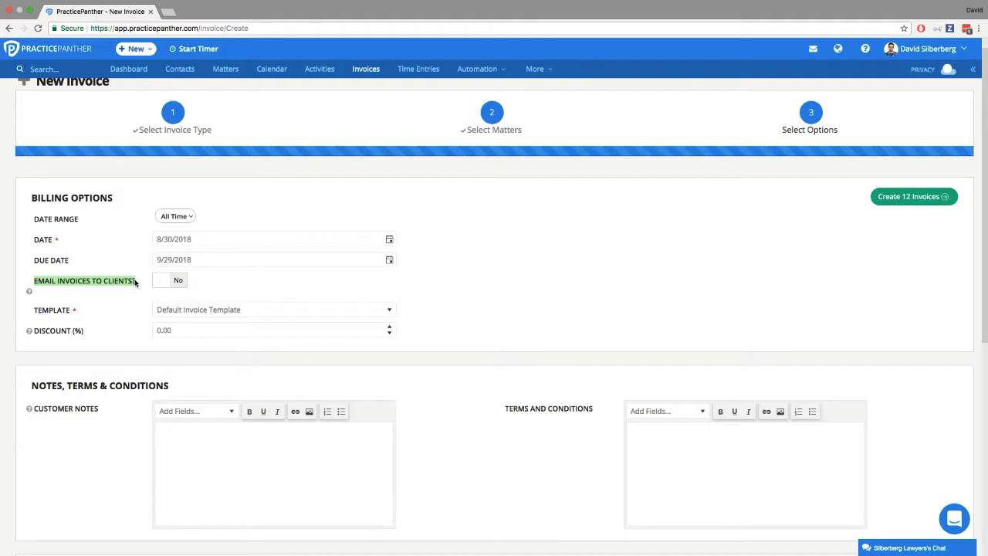
{"action": "double_click", "coordinate": [55, 313]}
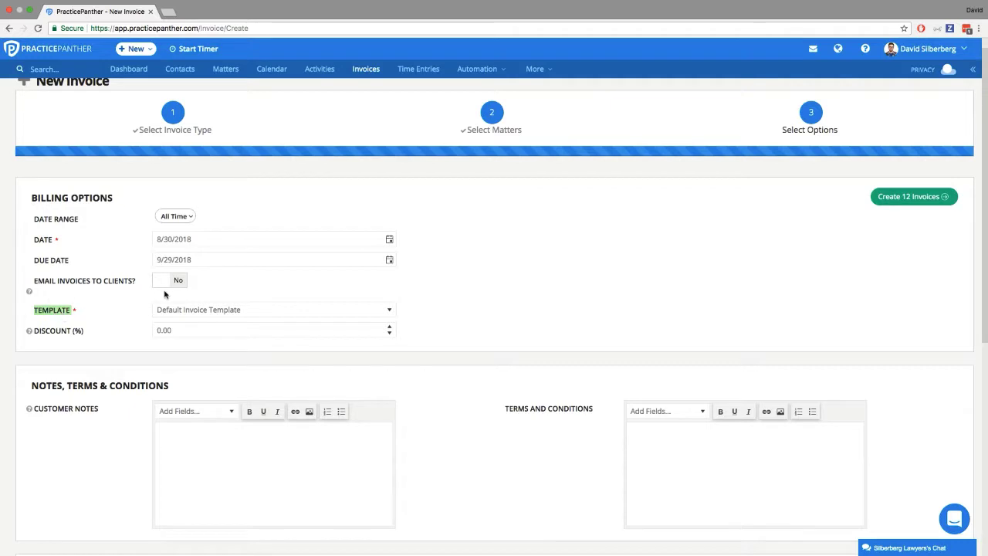
{"action": "scroll", "coordinate": [92, 347], "scroll_direction": "down", "scroll_amount": 1}
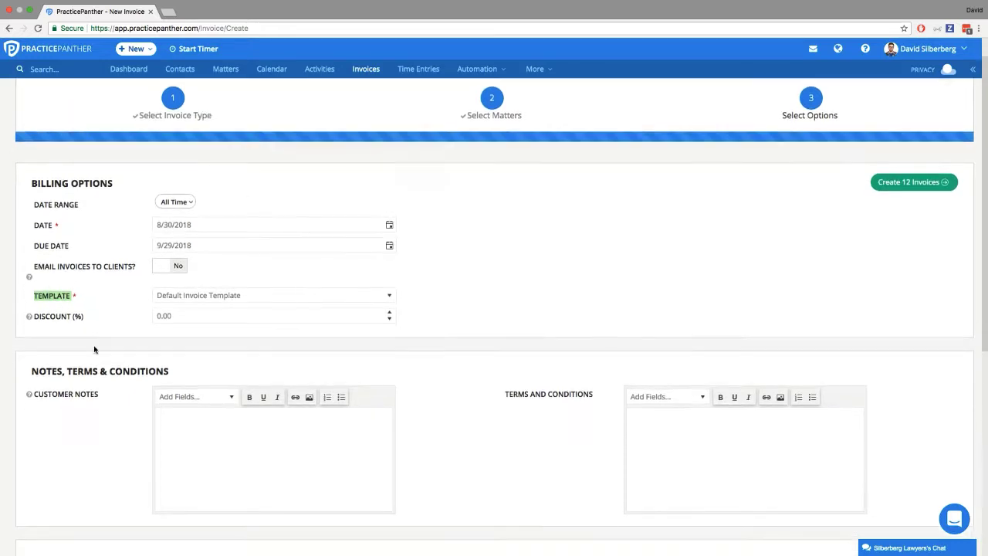
{"action": "left_click", "coordinate": [86, 323]}
{"action": "left_click_drag", "start_coordinate": [63, 325], "coordinate": [40, 318]}
{"action": "left_click", "coordinate": [46, 328]}
{"action": "scroll", "coordinate": [75, 328], "scroll_direction": "down", "scroll_amount": 2}
{"action": "scroll", "coordinate": [75, 327], "scroll_direction": "down", "scroll_amount": 5}
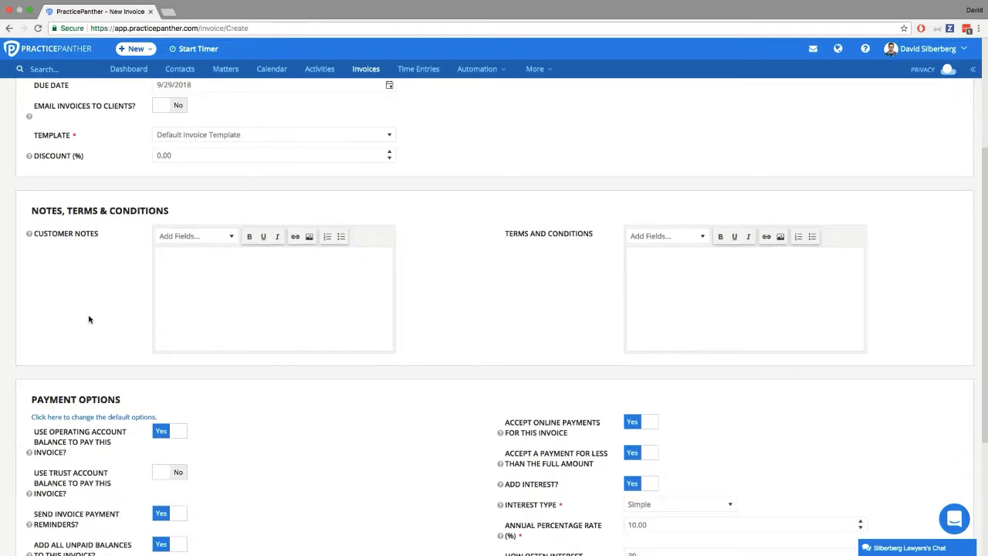
- Turn off paying the invoices from the operating account balance and sending invoice payment reminders
{"action": "scroll", "coordinate": [556, 289], "scroll_direction": "down", "scroll_amount": 5}
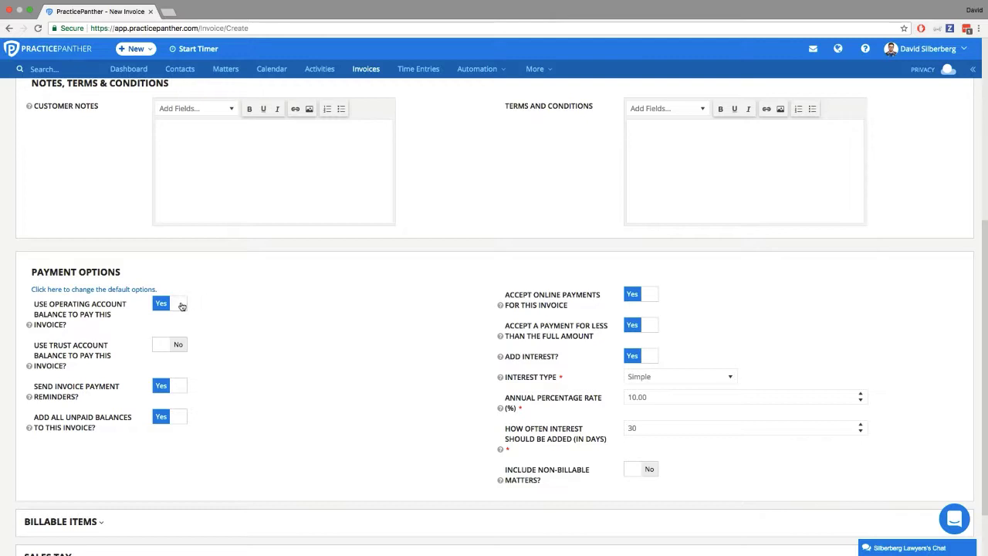
{"action": "left_click_drag", "start_coordinate": [53, 314], "coordinate": [78, 311]}
{"action": "left_click_drag", "start_coordinate": [49, 346], "coordinate": [72, 364]}
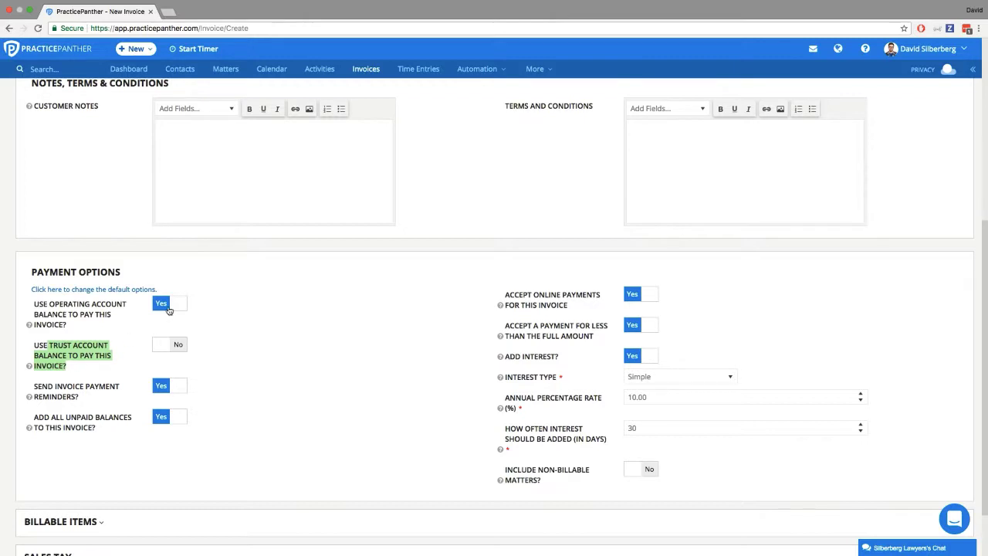
{"action": "left_click", "coordinate": [168, 308]}
{"action": "left_click", "coordinate": [169, 385]}
- Create the invoices for all 12 selected matters and confirm the batch operation
{"action": "scroll", "coordinate": [136, 396], "scroll_direction": "down", "scroll_amount": 2}
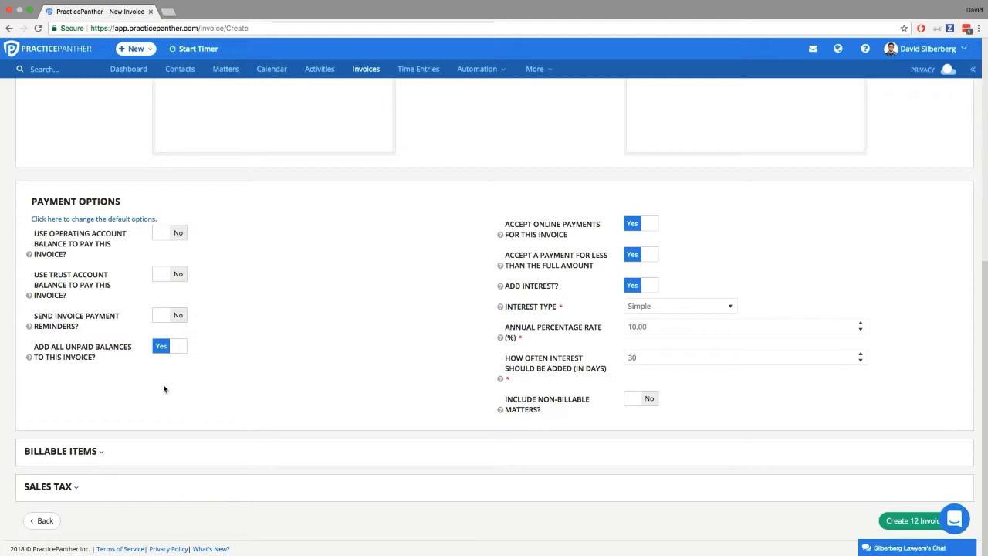
{"action": "left_click", "coordinate": [897, 522]}
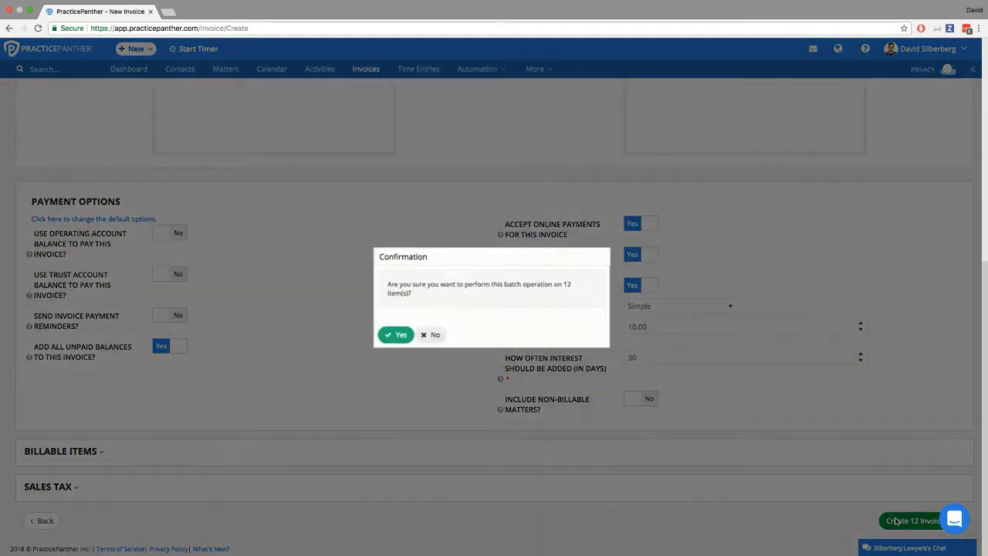
{"action": "left_click", "coordinate": [394, 337]}
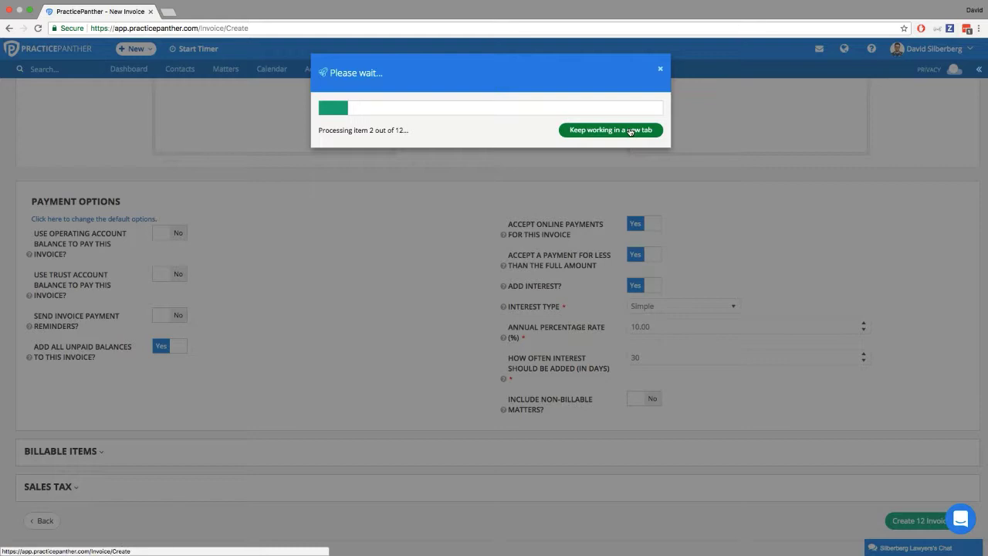
{"action": "left_click", "coordinate": [630, 130]}
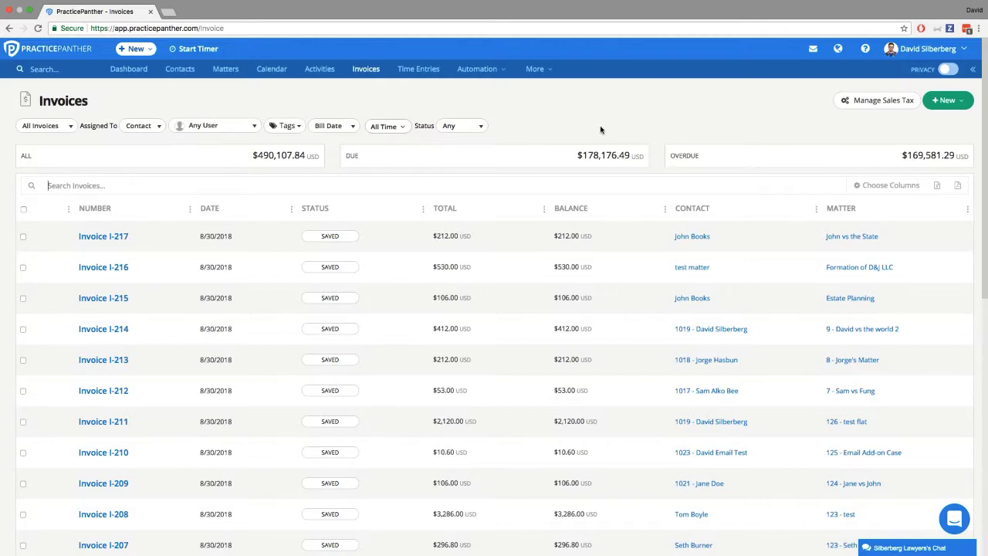
- Select all invoices shown in the invoices list and generate a combined print file for them
{"action": "left_click", "coordinate": [23, 210]}
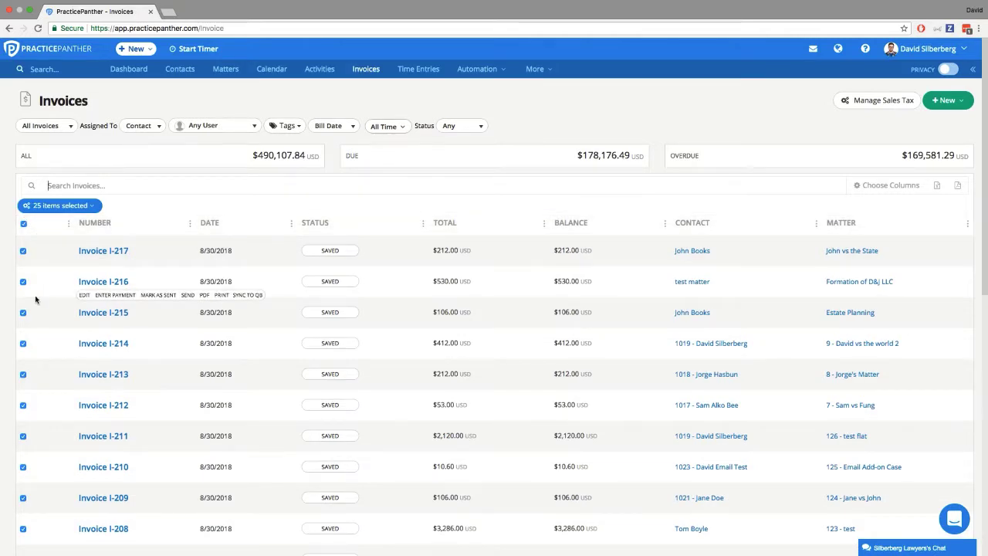
{"action": "left_click", "coordinate": [69, 207]}
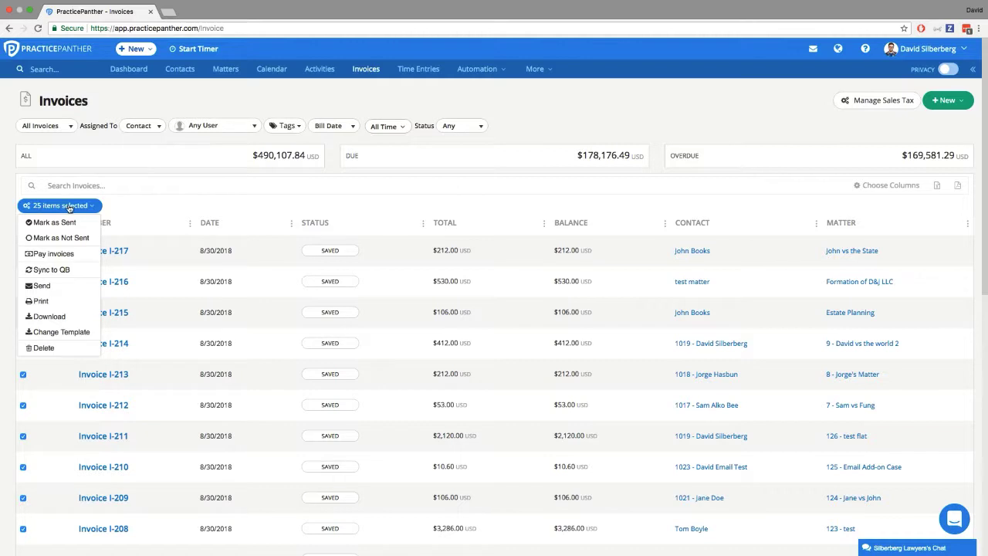
{"action": "left_click", "coordinate": [43, 302]}
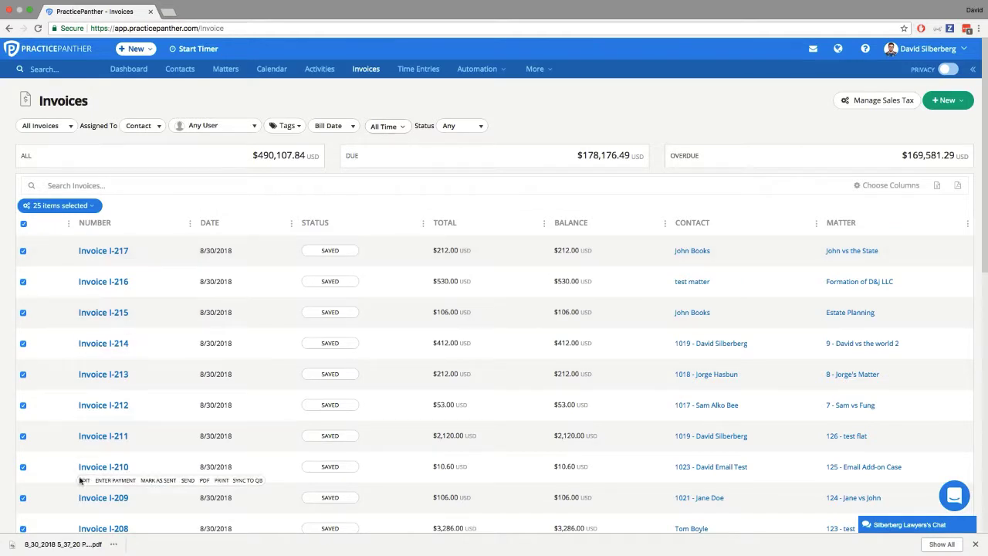
- Open the downloaded invoices PDF and check its print preview without printing
{"action": "left_click", "coordinate": [59, 544]}
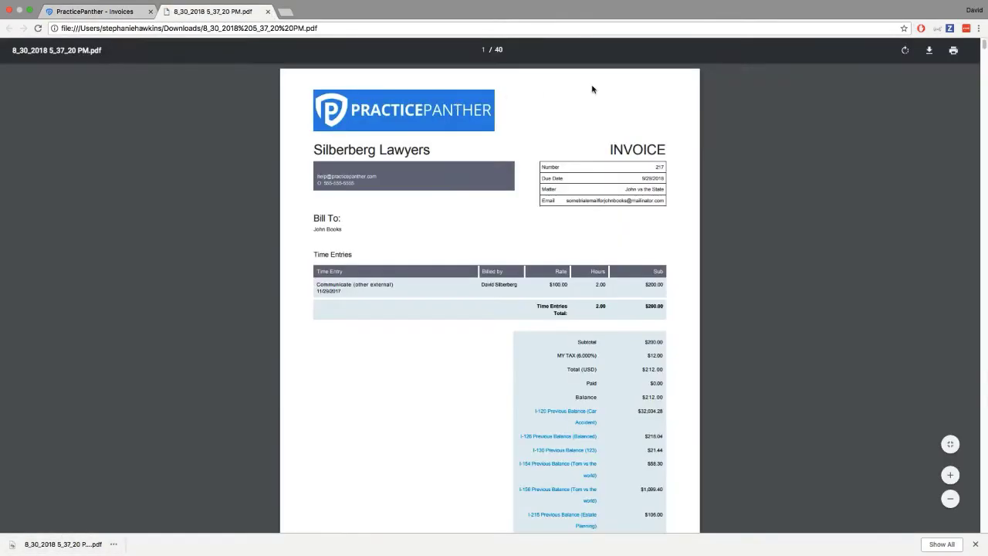
{"action": "left_click", "coordinate": [955, 53]}
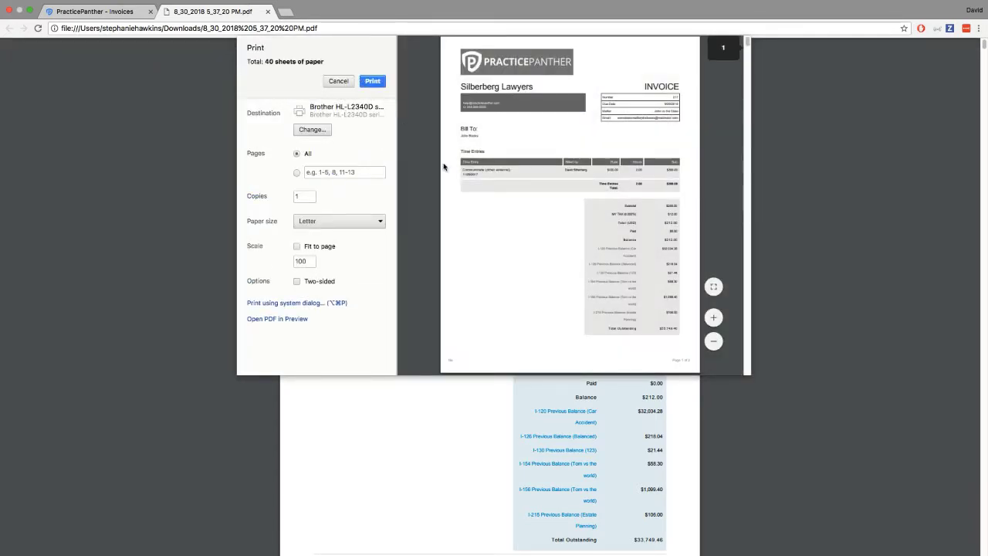
{"action": "left_click", "coordinate": [342, 85]}
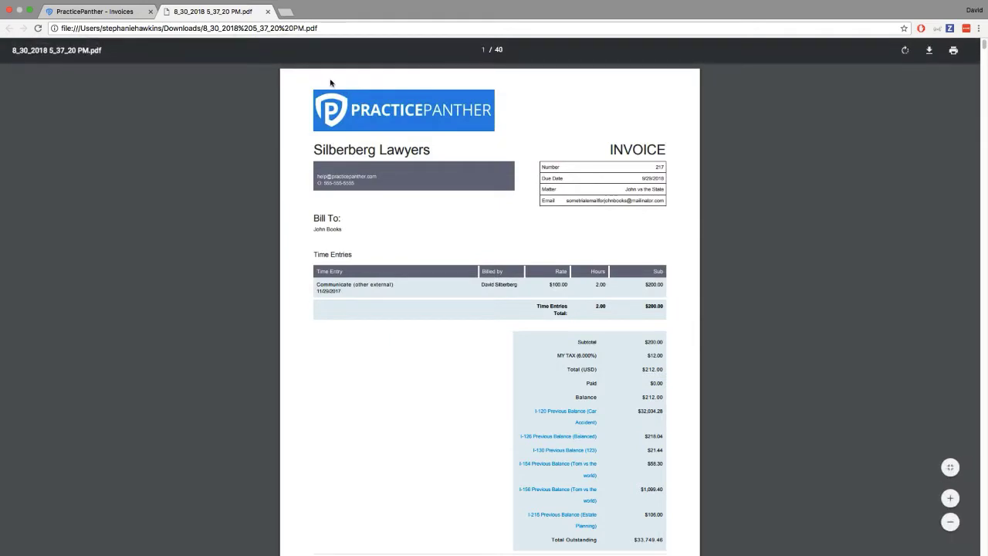
- Clear the selection in the invoices list and open the first invoice for editing in a new tab
{"action": "left_click", "coordinate": [129, 13]}
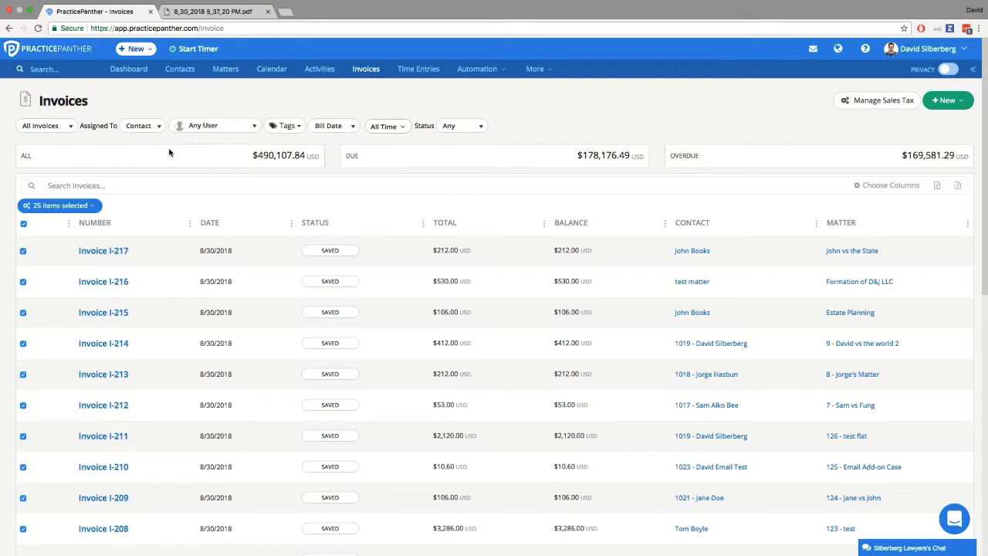
{"action": "left_click", "coordinate": [23, 225]}
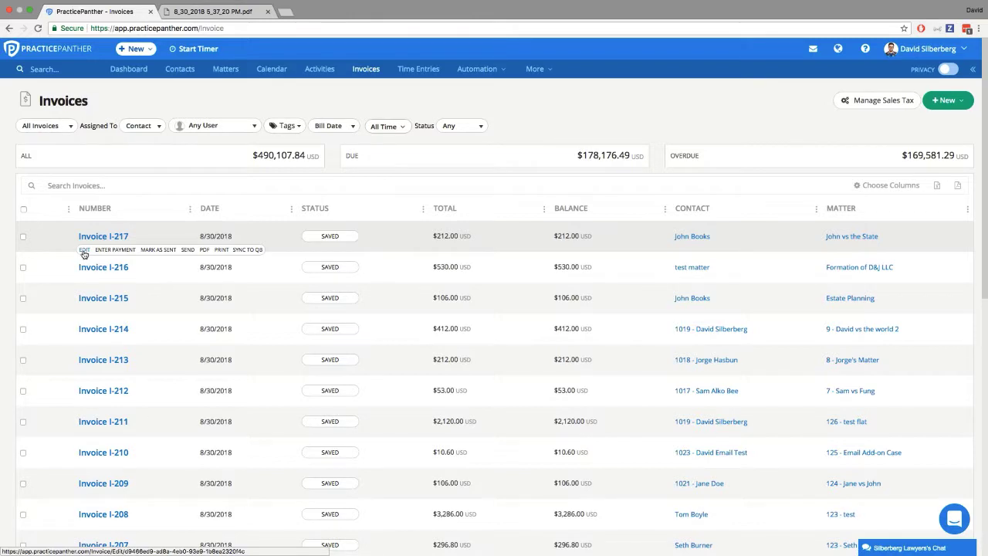
{"action": "right_click", "coordinate": [84, 255]}
{"action": "left_click", "coordinate": [93, 255]}
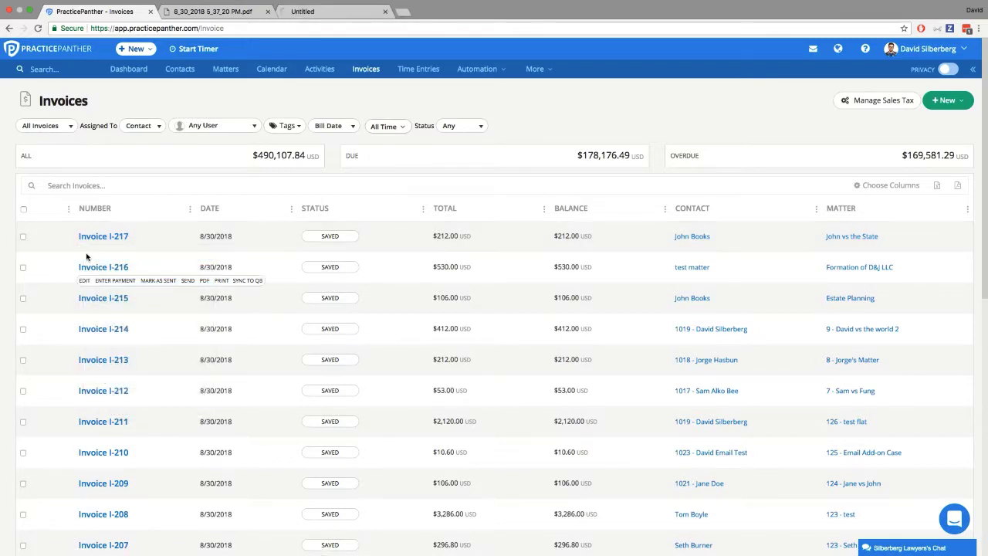
{"action": "left_click", "coordinate": [358, 9]}
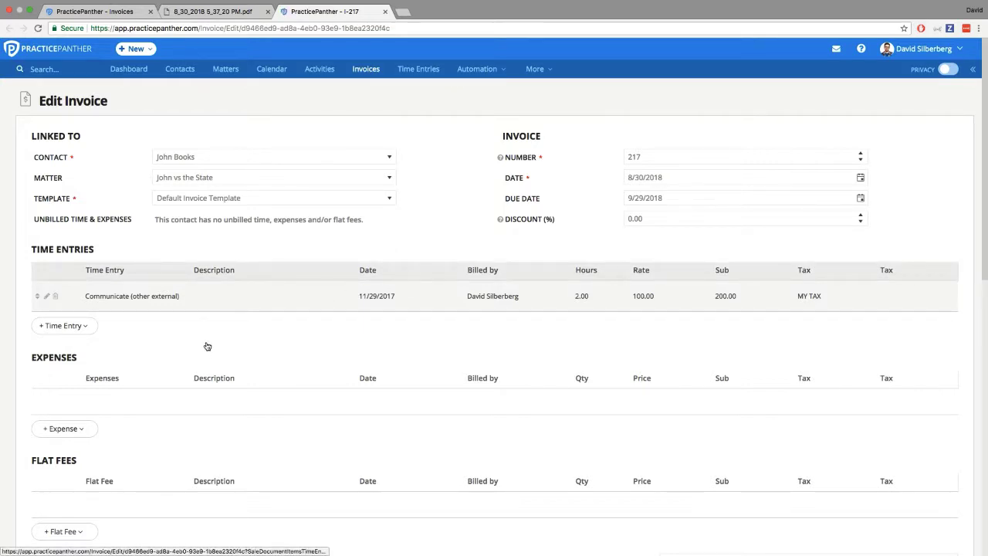
- Inspect the invoice time entry's inline-editable item, description, hours and rate fields without changing them
{"action": "left_click", "coordinate": [165, 297]}
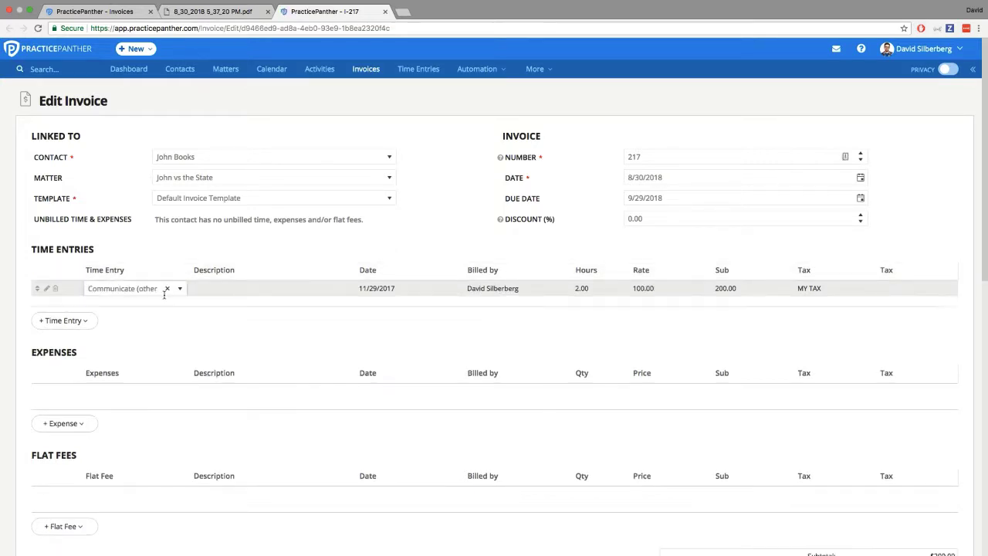
{"action": "left_click", "coordinate": [264, 290]}
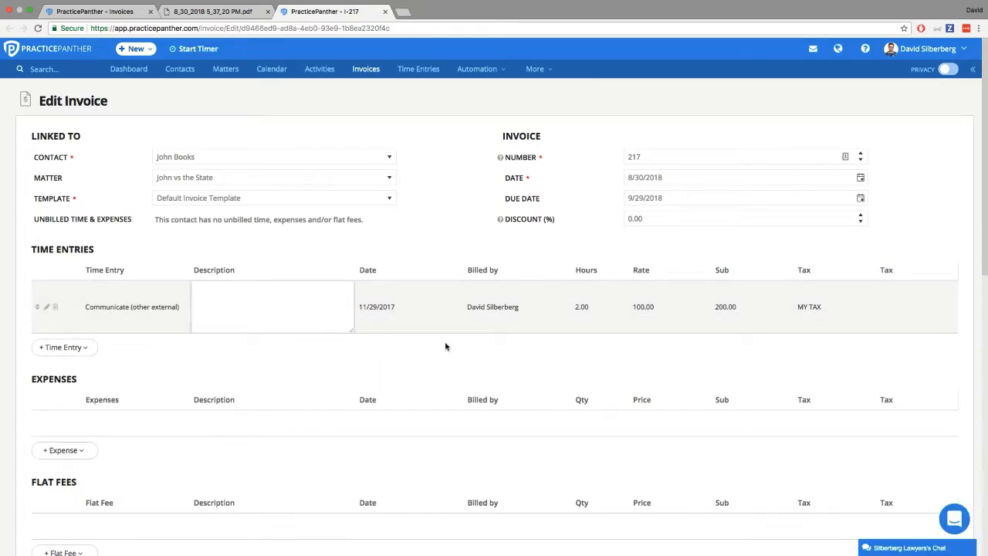
{"action": "left_click", "coordinate": [577, 305]}
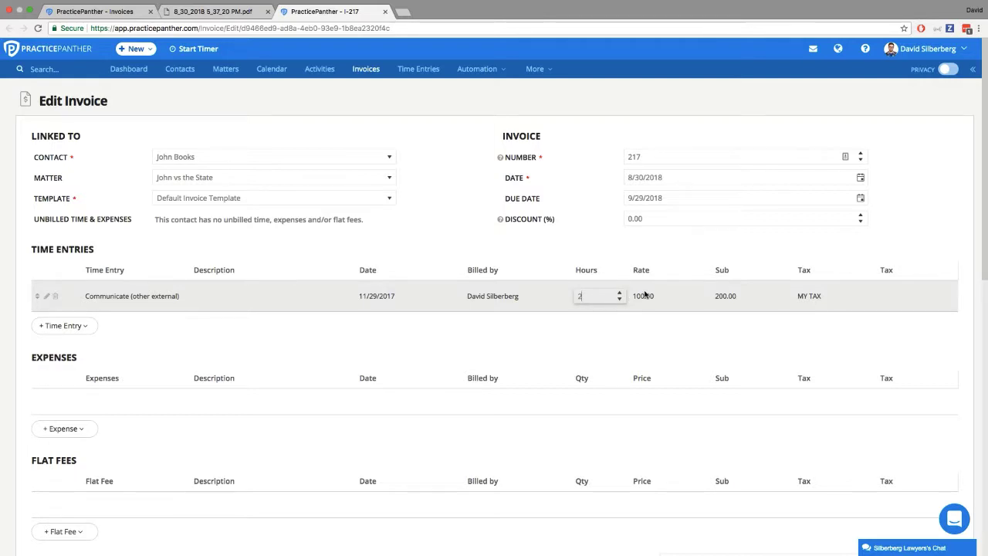
{"action": "left_click", "coordinate": [644, 297]}
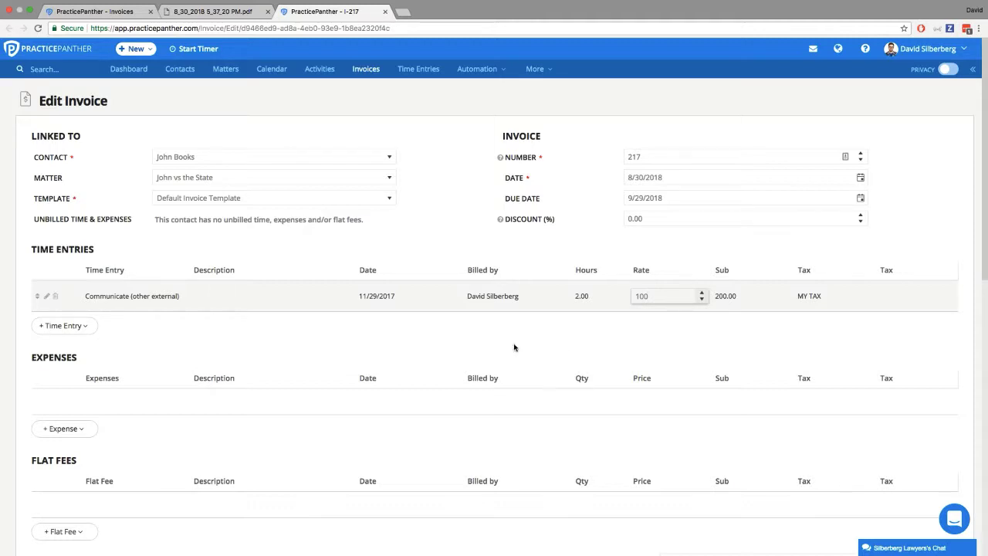
{"action": "left_click", "coordinate": [447, 346]}
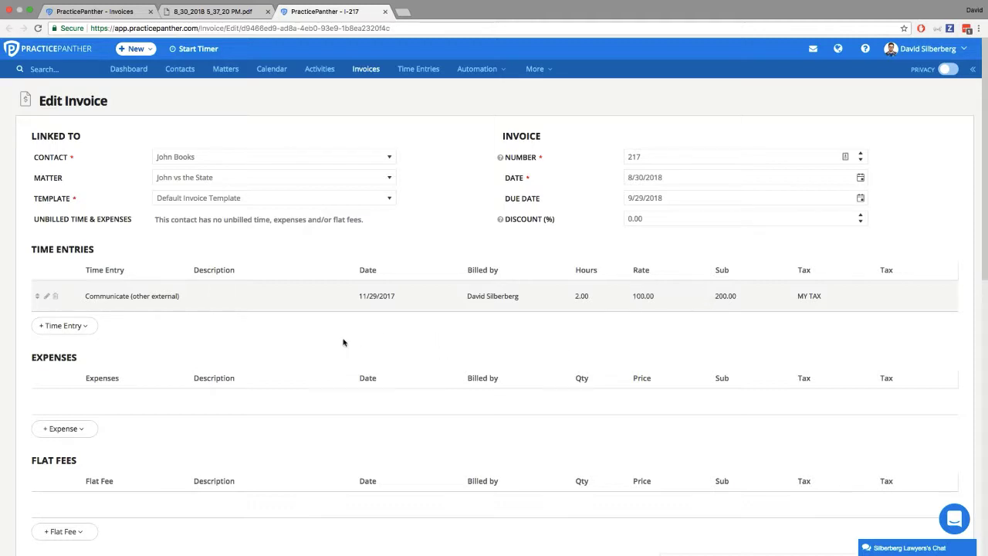
- Open the original time entry linked to the invoice line and set its hours to 3h
{"action": "left_click", "coordinate": [48, 297]}
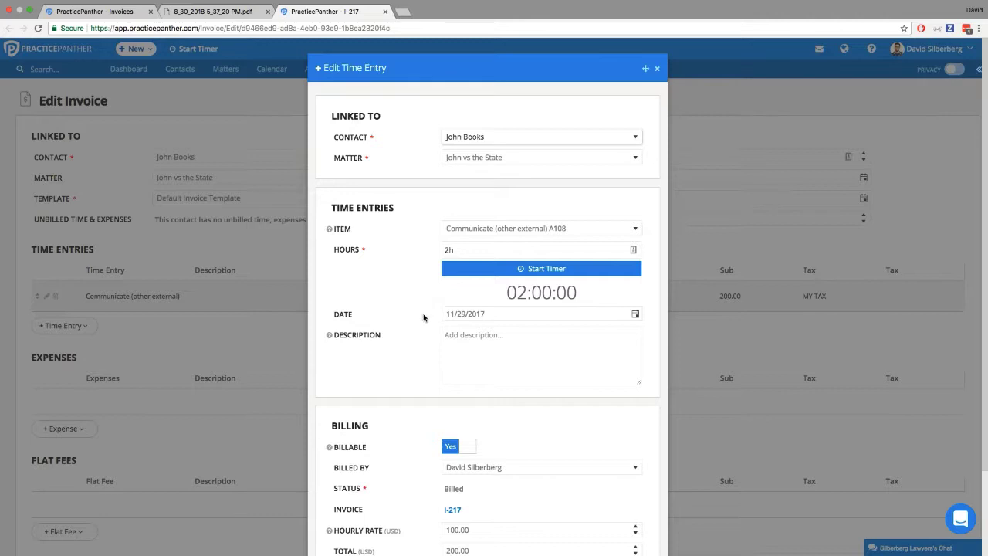
{"action": "left_click", "coordinate": [457, 248]}
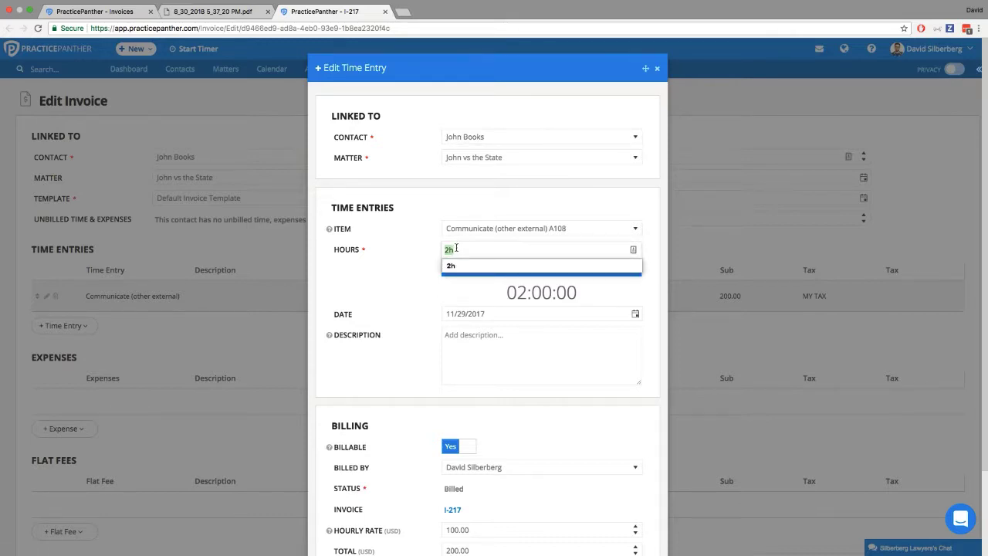
{"action": "type", "text": "3"}
{"action": "left_click", "coordinate": [412, 275]}
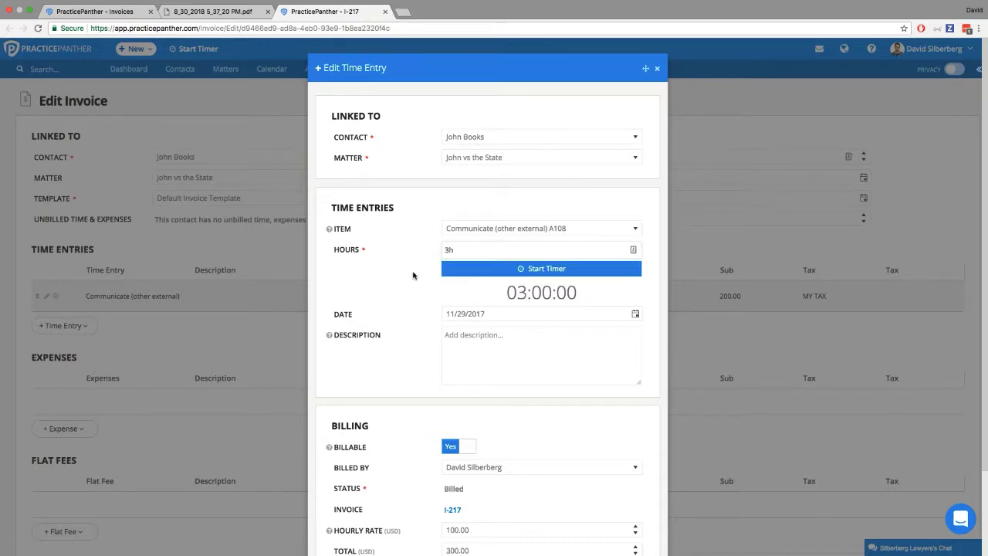
- Save the time entry, and save the invoice with the option to use the trust account balance to pay it enabled
{"action": "scroll", "coordinate": [392, 313], "scroll_direction": "down", "scroll_amount": 3}
{"action": "left_click", "coordinate": [332, 518]}
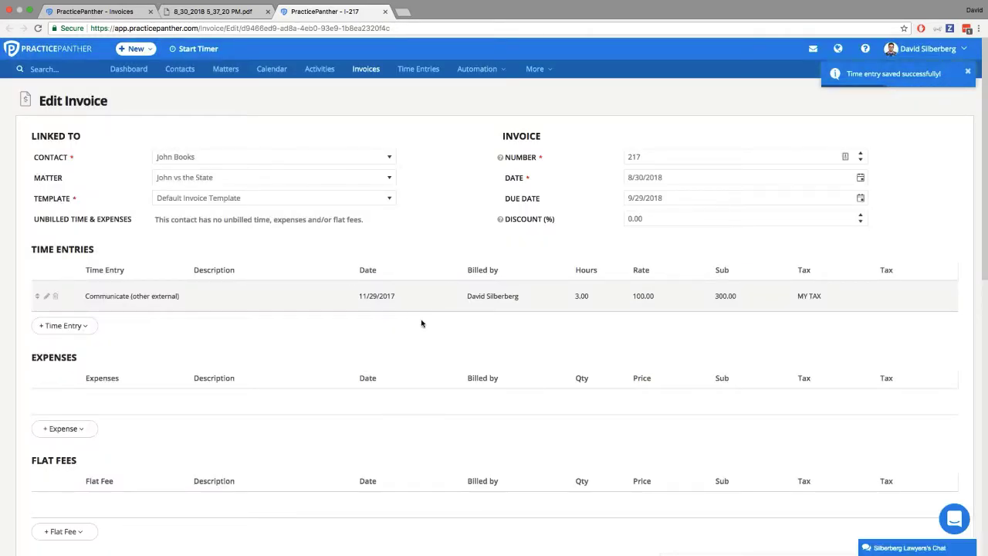
{"action": "scroll", "coordinate": [421, 323], "scroll_direction": "down", "scroll_amount": 1}
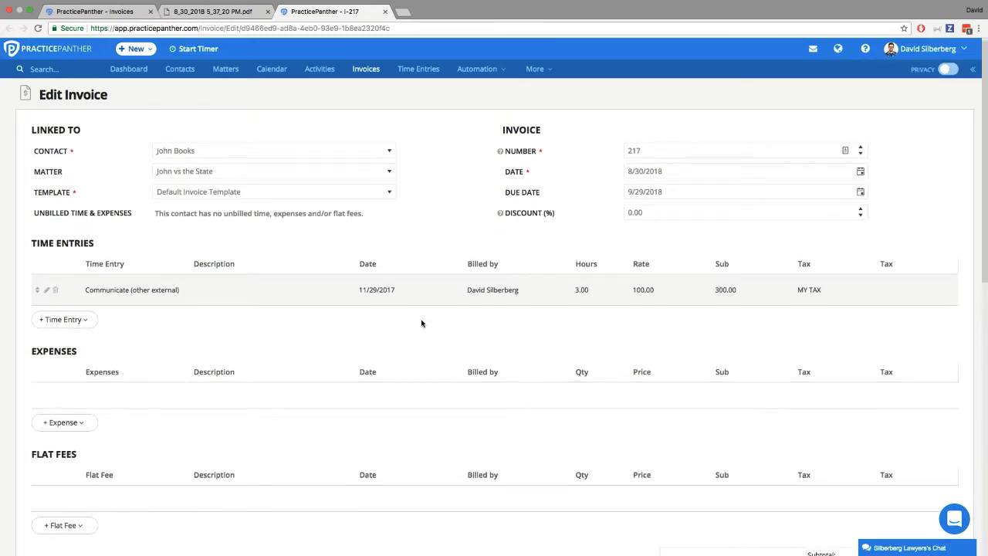
{"action": "scroll", "coordinate": [422, 324], "scroll_direction": "down", "scroll_amount": 10}
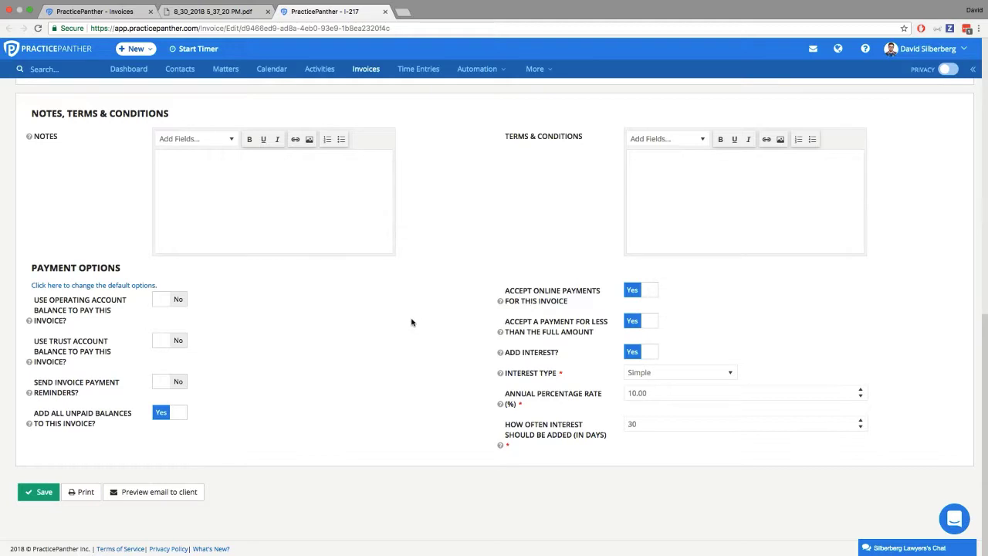
{"action": "left_click", "coordinate": [177, 342]}
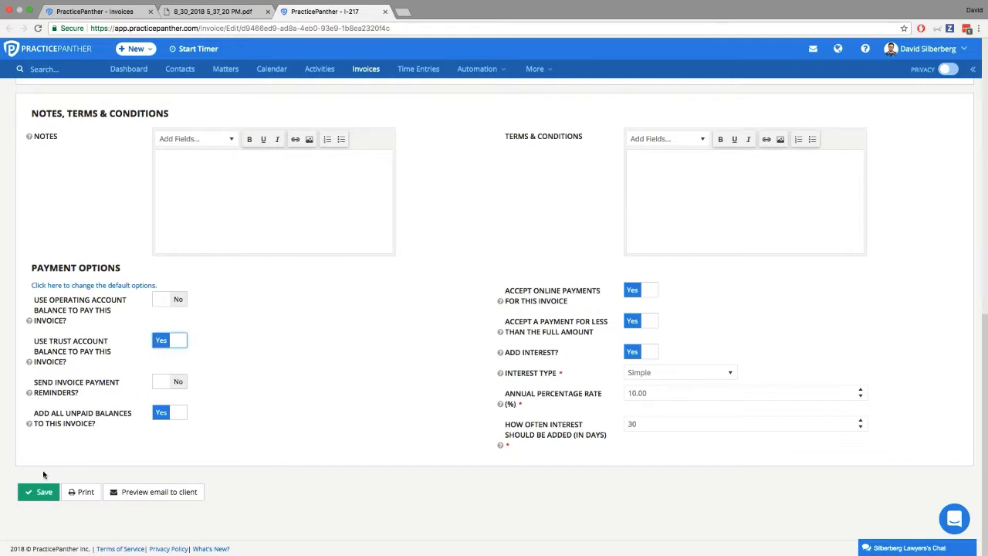
{"action": "left_click", "coordinate": [51, 488]}
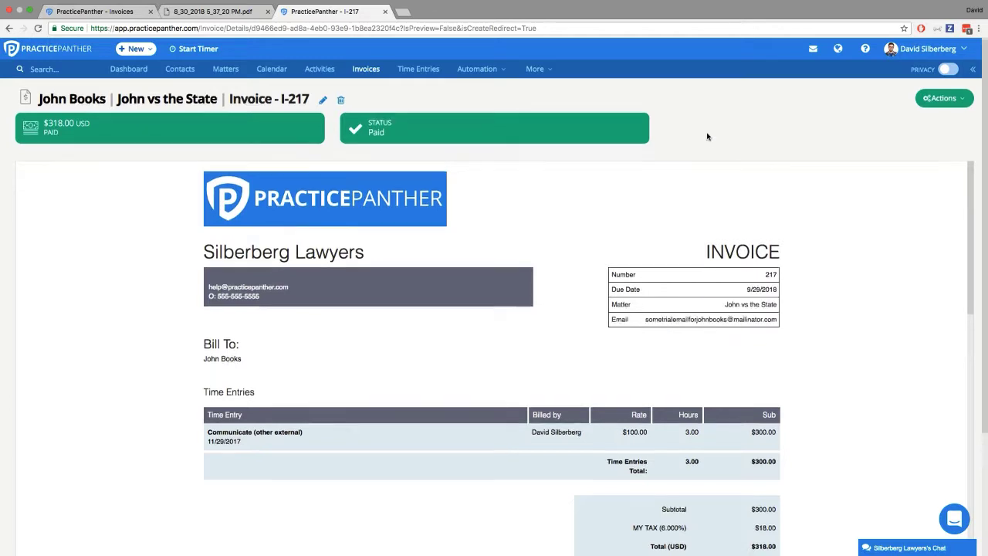
- Post the comment 'Please change the time for "communicate (other external)" from 2 hours to 3 hours' on the saved invoice
{"action": "scroll", "coordinate": [919, 118], "scroll_direction": "down", "scroll_amount": 1}
{"action": "scroll", "coordinate": [919, 118], "scroll_direction": "down", "scroll_amount": 4}
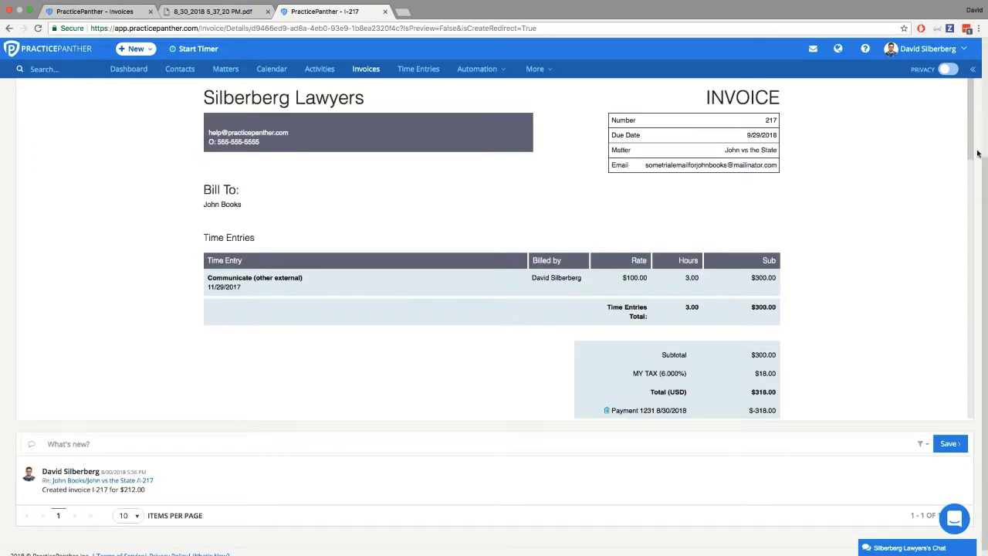
{"action": "scroll", "coordinate": [301, 278], "scroll_direction": "down", "scroll_amount": 2}
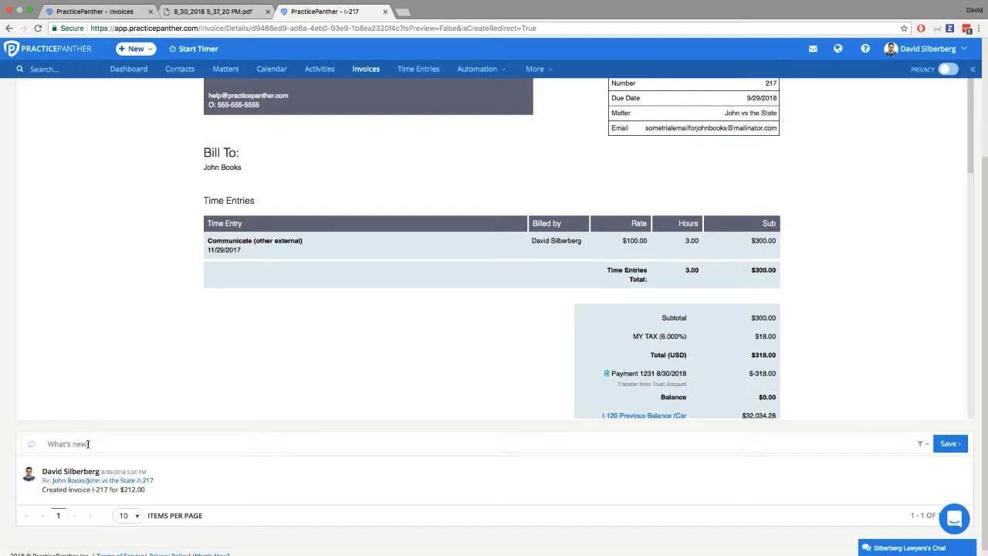
{"action": "left_click", "coordinate": [88, 444]}
{"action": "type", "text": "Please change the time for \"commu"}
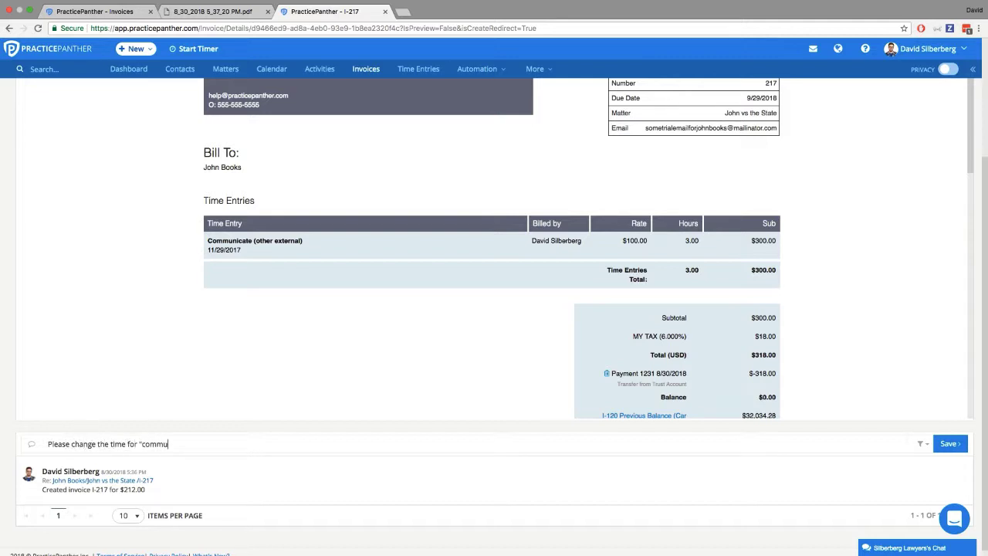
{"action": "type", "text": "nicate (other external)\" from"}
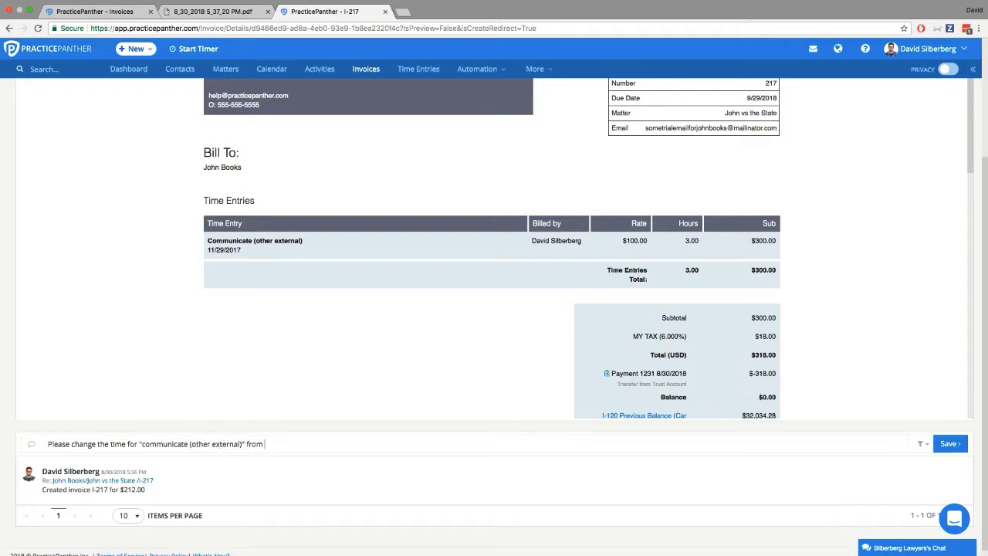
{"action": "type", "text": " 2 hours to 3 hours"}
{"action": "key", "text": "Return"}
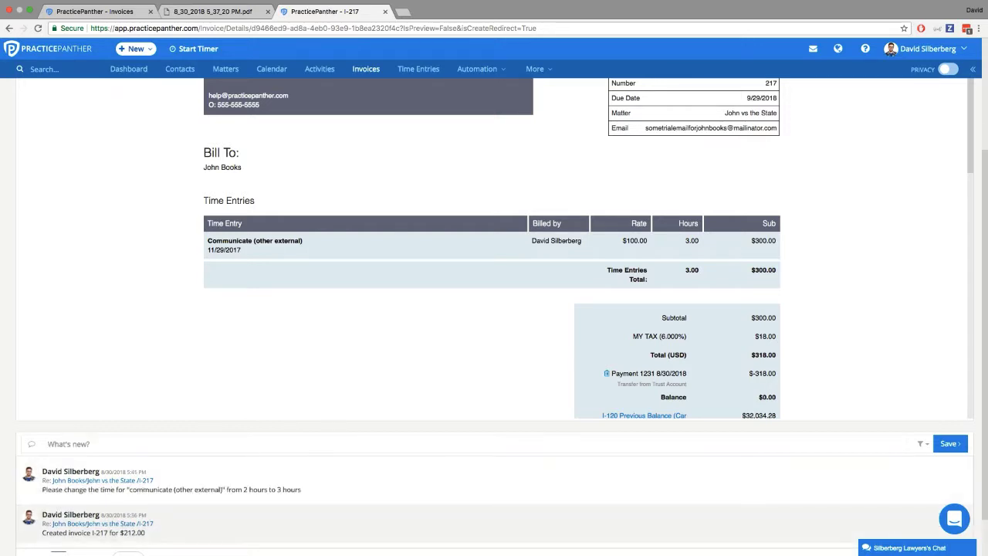
- Check the posted comment's date and time, and look through the invoice's available actions without running one
{"action": "scroll", "coordinate": [98, 455], "scroll_direction": "down", "scroll_amount": 1}
{"action": "scroll", "coordinate": [98, 455], "scroll_direction": "down", "scroll_amount": 2}
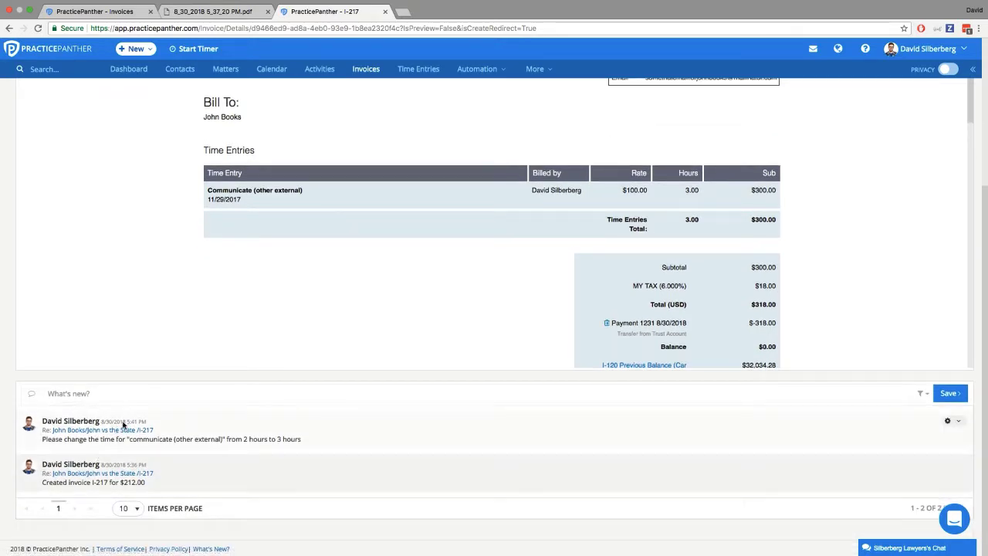
{"action": "left_click_drag", "start_coordinate": [108, 421], "coordinate": [147, 423]}
{"action": "left_click", "coordinate": [147, 423]}
{"action": "scroll", "coordinate": [214, 408], "scroll_direction": "up", "scroll_amount": 2}
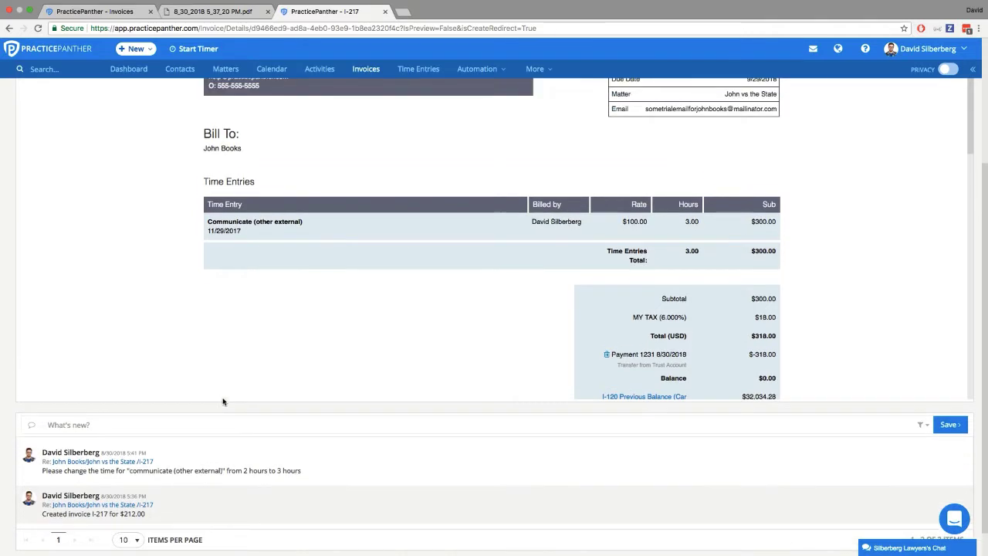
{"action": "scroll", "coordinate": [224, 398], "scroll_direction": "up", "scroll_amount": 3}
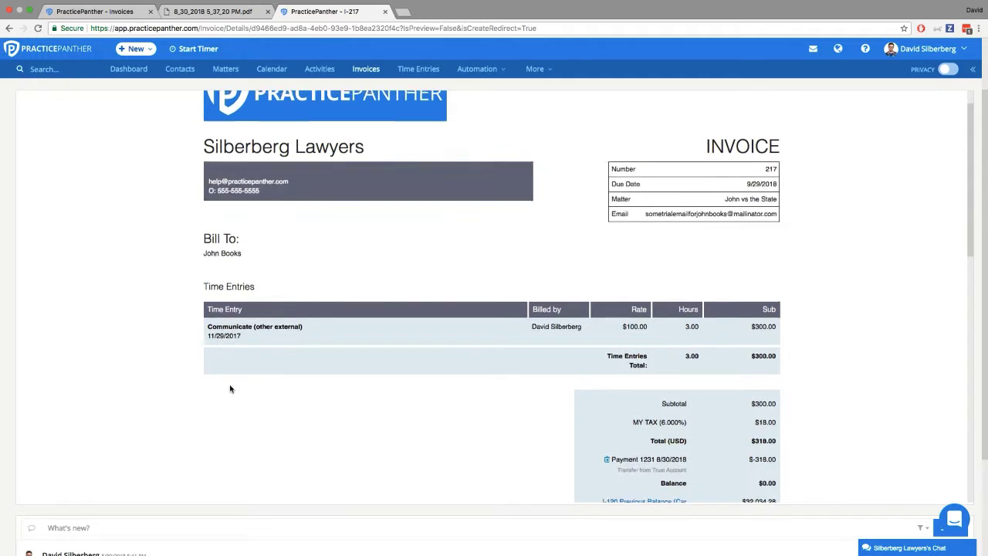
{"action": "scroll", "coordinate": [230, 386], "scroll_direction": "up", "scroll_amount": 3}
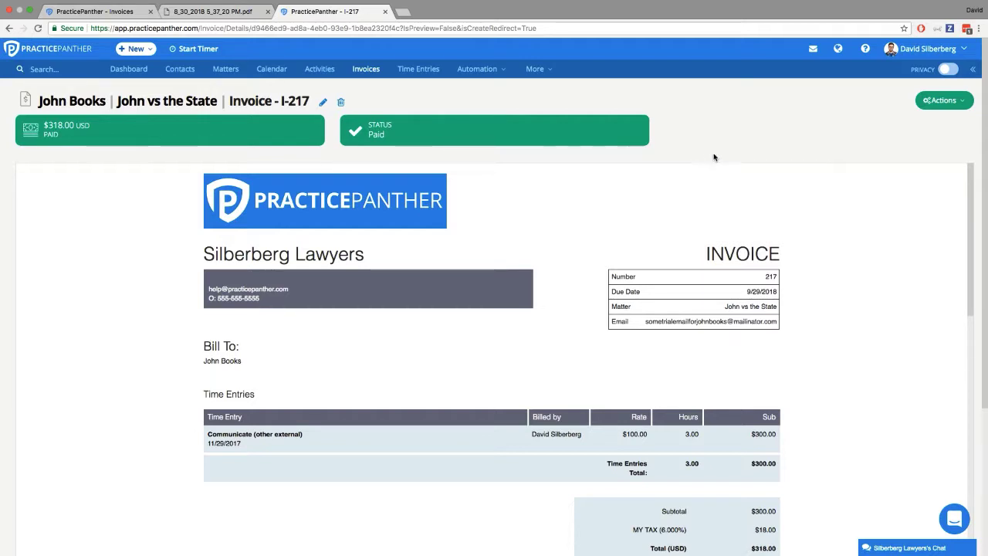
{"action": "left_click", "coordinate": [944, 102]}
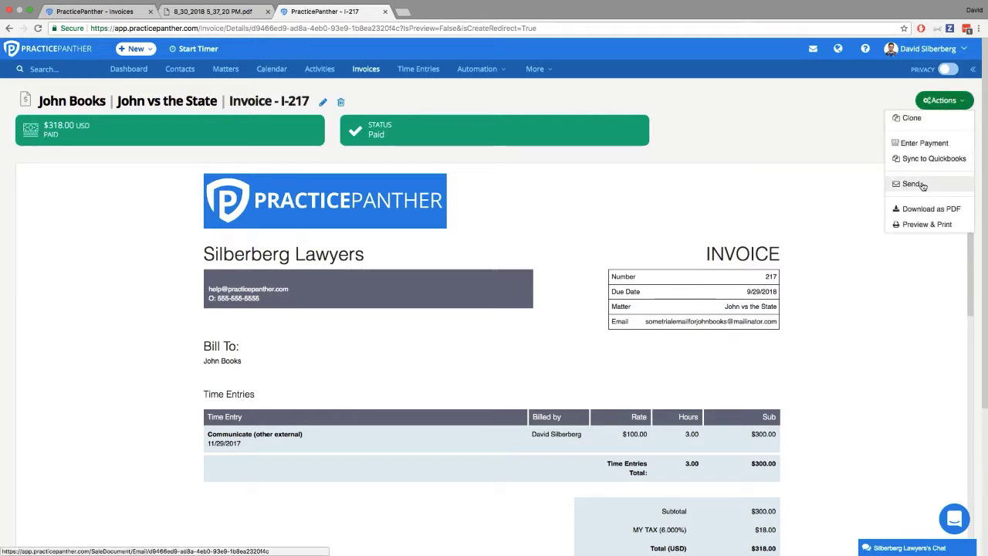
{"action": "left_click", "coordinate": [812, 134]}
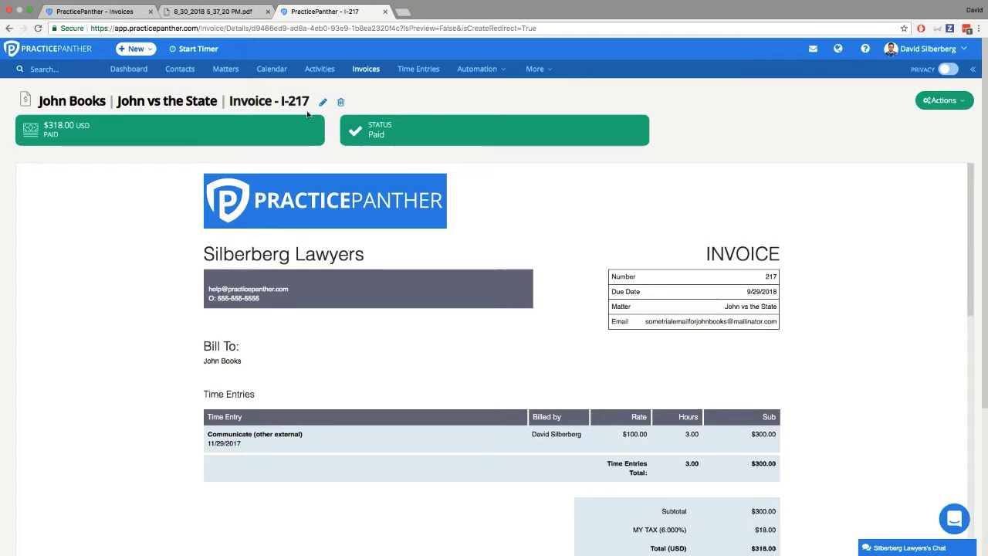
- Select all listed invoices and batch-pay them using both operating and trust account balances, confirming the batch operation
{"action": "left_click", "coordinate": [368, 73]}
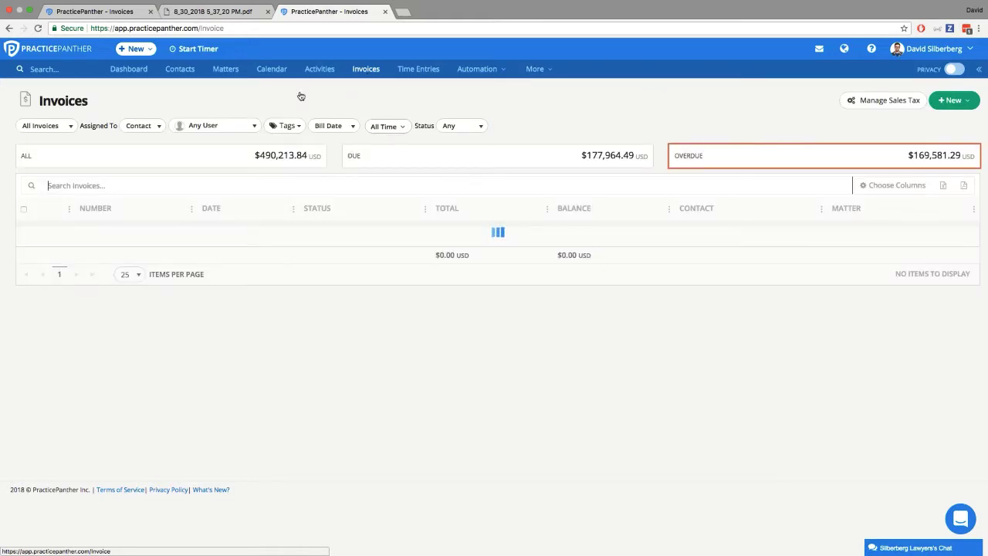
{"action": "left_click", "coordinate": [24, 210]}
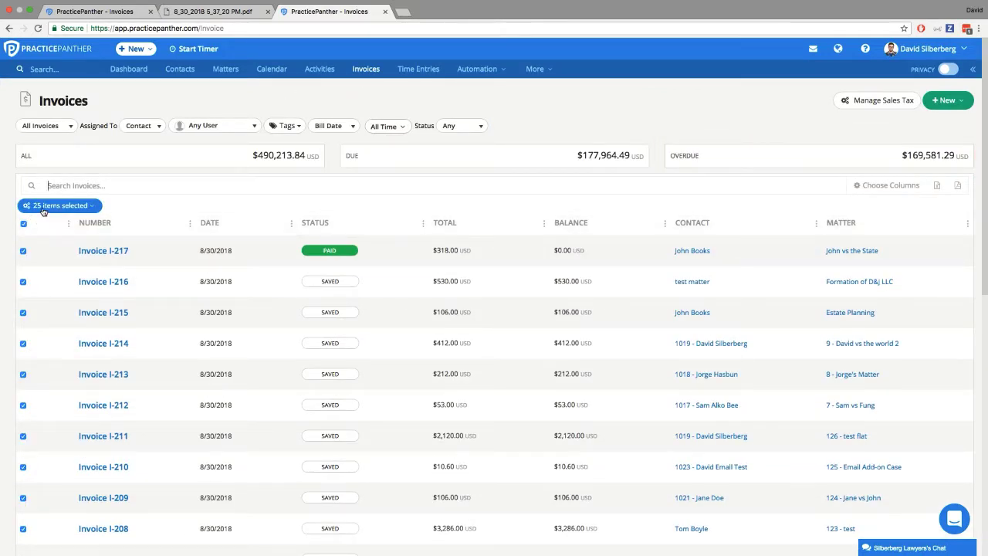
{"action": "left_click", "coordinate": [44, 210]}
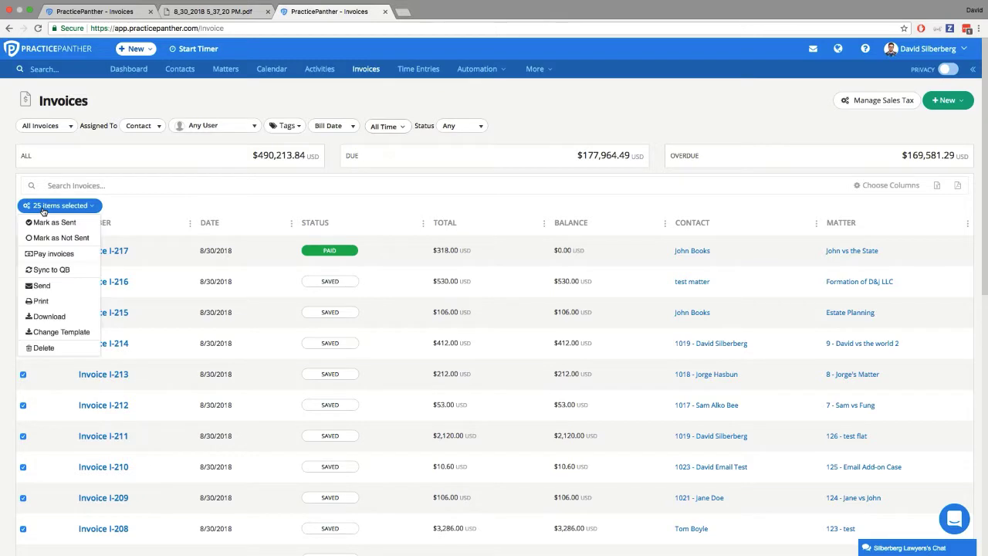
{"action": "left_click", "coordinate": [51, 255]}
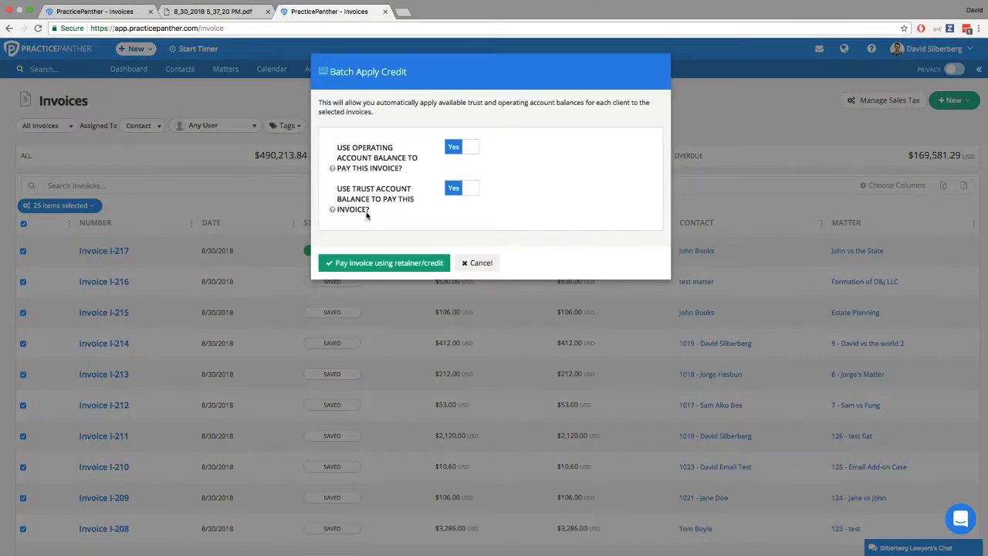
{"action": "left_click", "coordinate": [363, 270]}
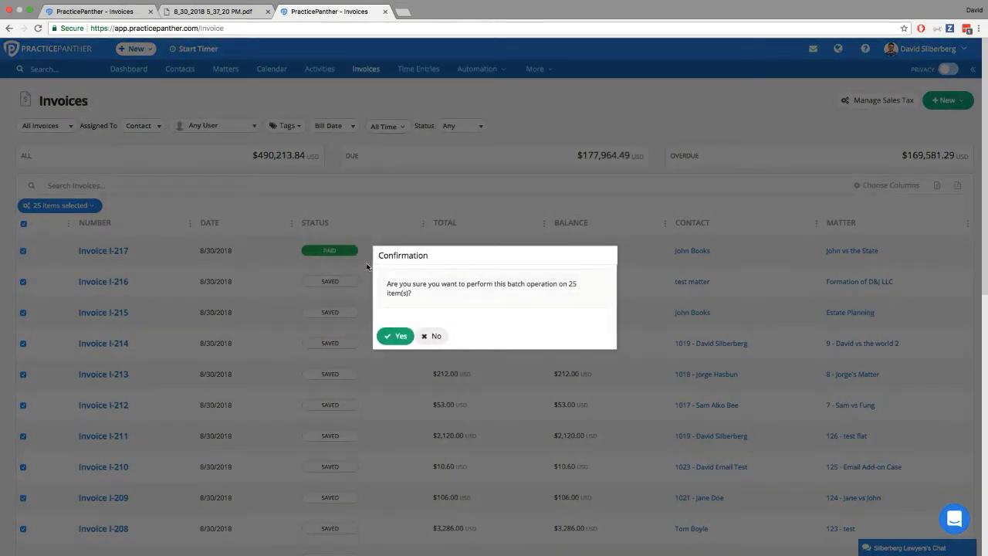
{"action": "left_click", "coordinate": [393, 336]}
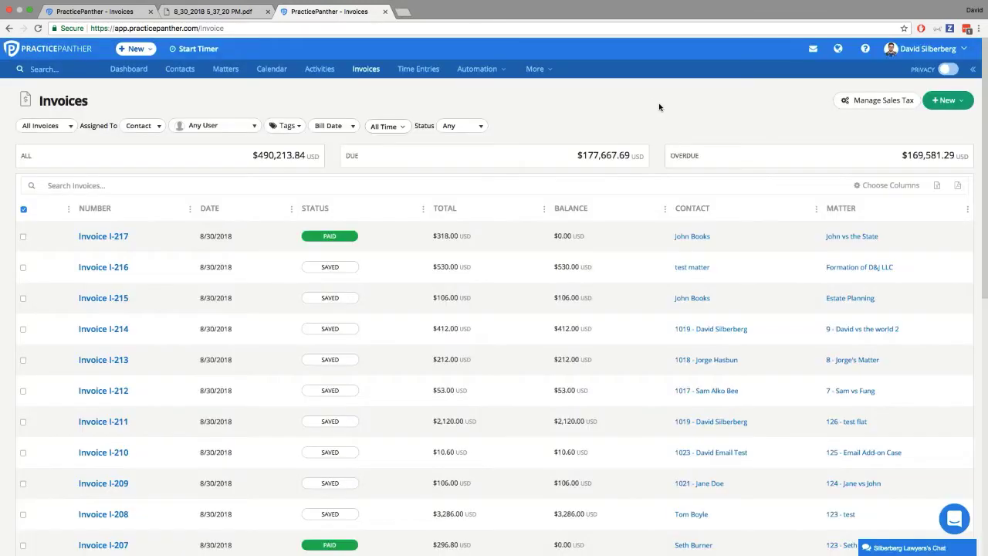
- Check the payment statuses and balances down the invoices list
{"action": "scroll", "coordinate": [410, 263], "scroll_direction": "down", "scroll_amount": 5}
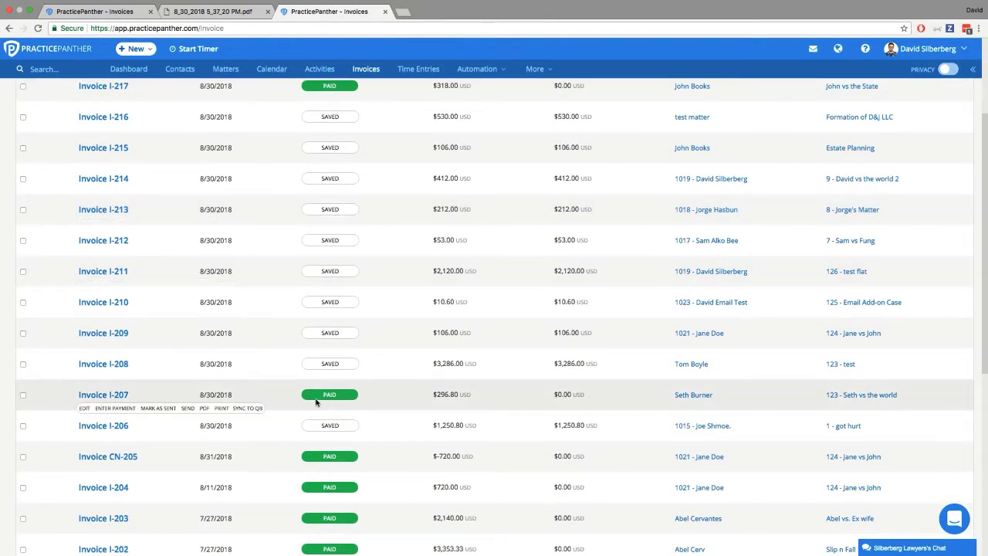
{"action": "scroll", "coordinate": [375, 481], "scroll_direction": "down", "scroll_amount": 3}
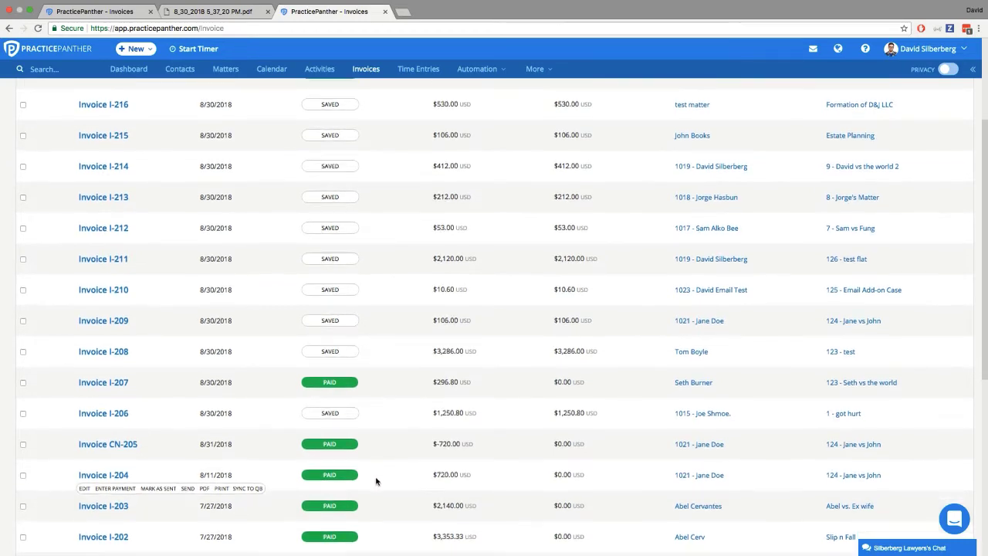
{"action": "scroll", "coordinate": [380, 464], "scroll_direction": "up", "scroll_amount": 7}
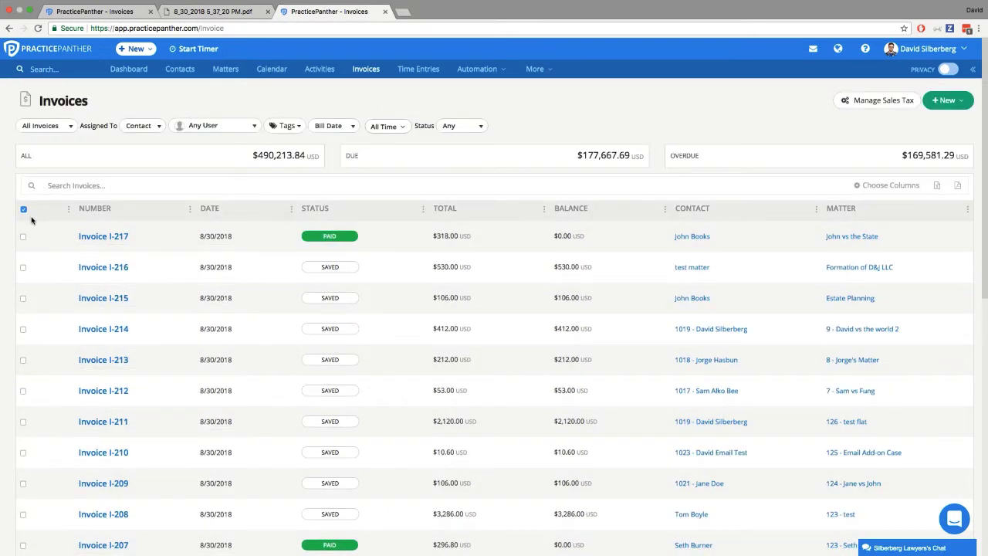
- Select all listed invoices again and view the available batch actions without applying any
{"action": "left_click", "coordinate": [24, 209]}
{"action": "left_click", "coordinate": [25, 209]}
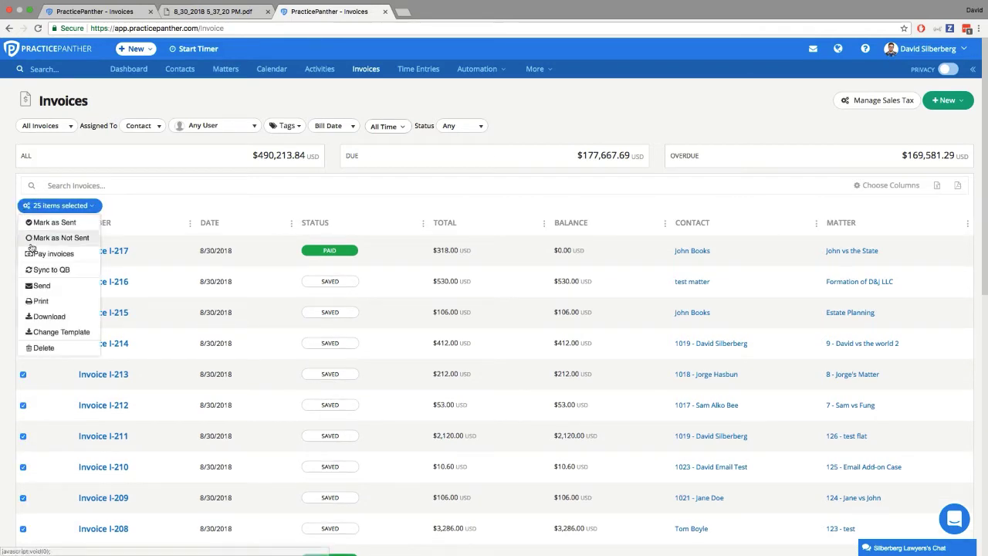
{"action": "left_click", "coordinate": [8, 281]}
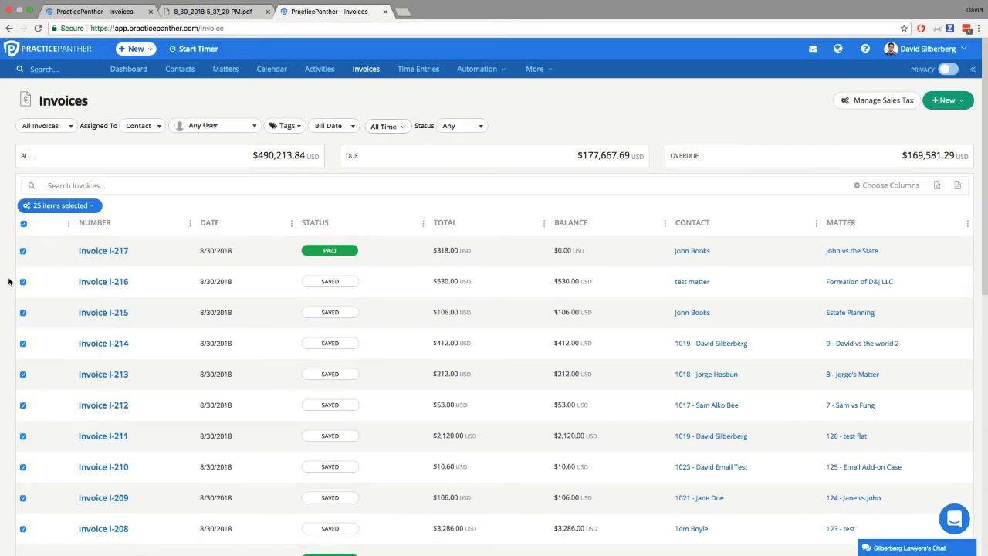